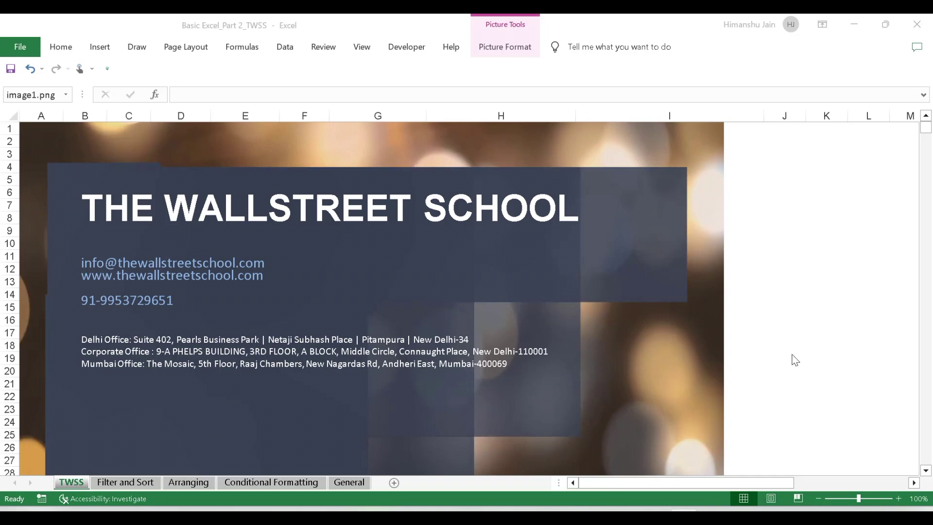
Open the Filter and Sort sheet and select the whole employee table starting from the Empcode header
left_click(135, 486)
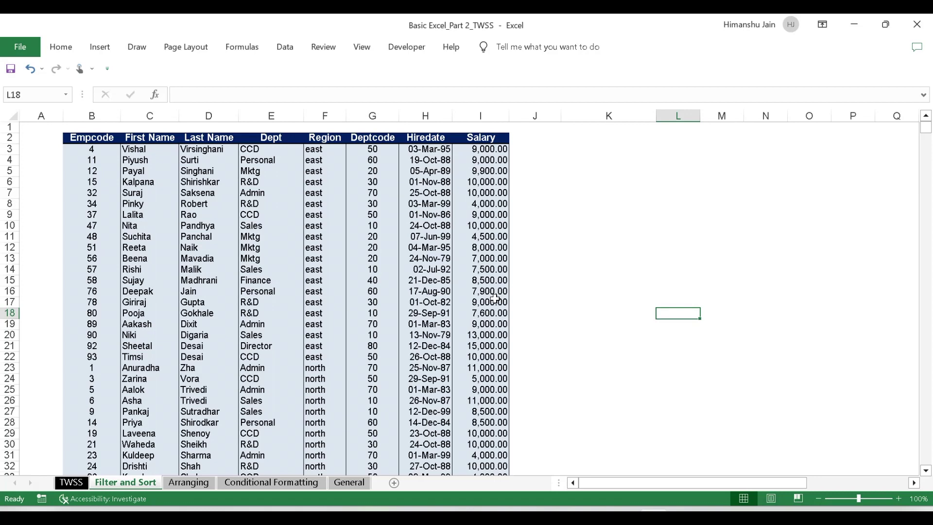
left_click(79, 131)
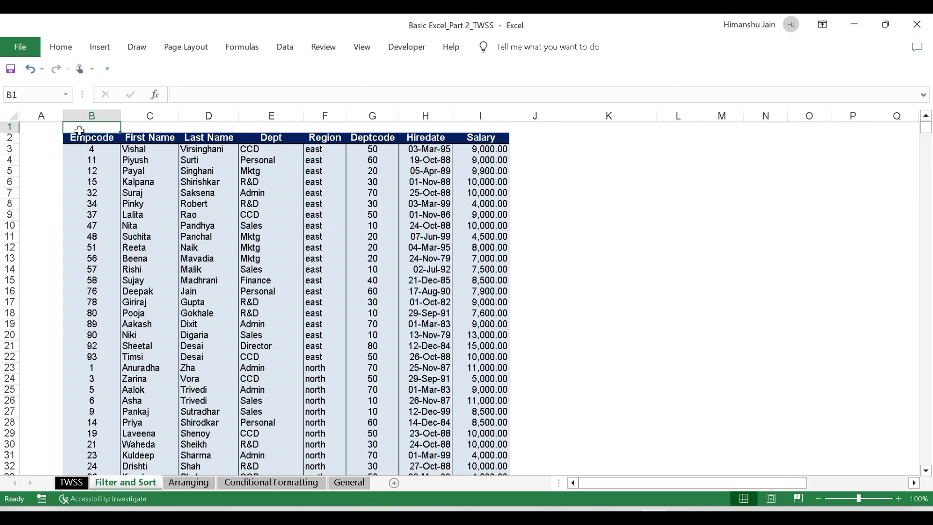
key("Down")
key("ctrl+shift+Right")
key("ctrl+shift+Down")
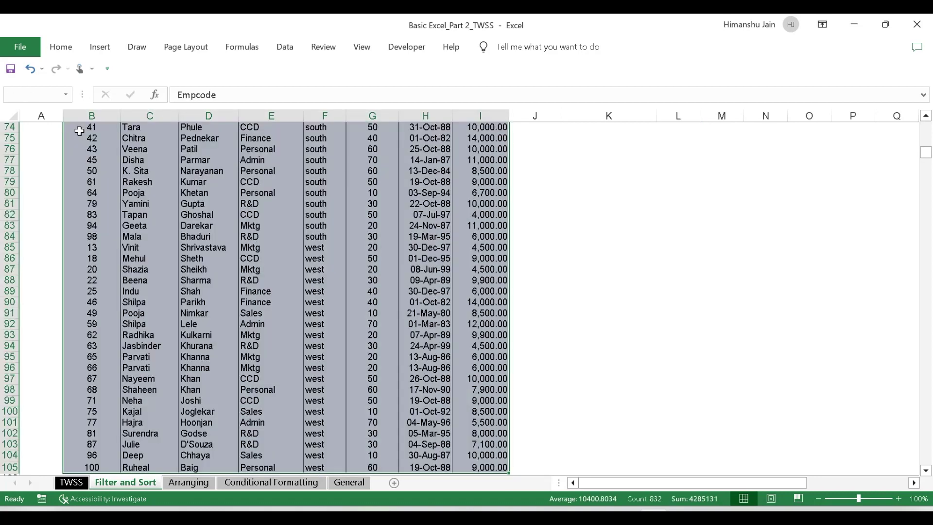
key("ctrl+BackSpace")
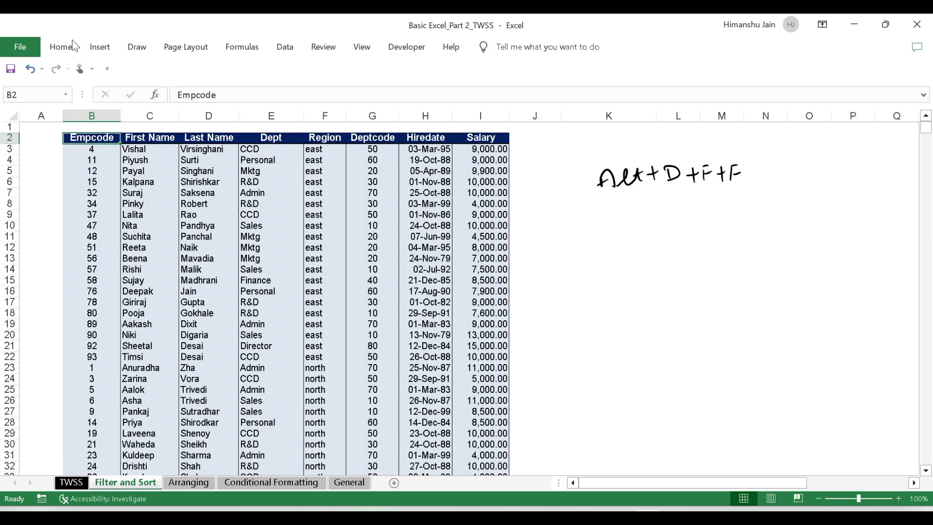
Look through the employee records below the header row and return to the start of the table
left_click(183, 193)
scroll(191, 246, "down", 3)
scroll(206, 277, "down", 4)
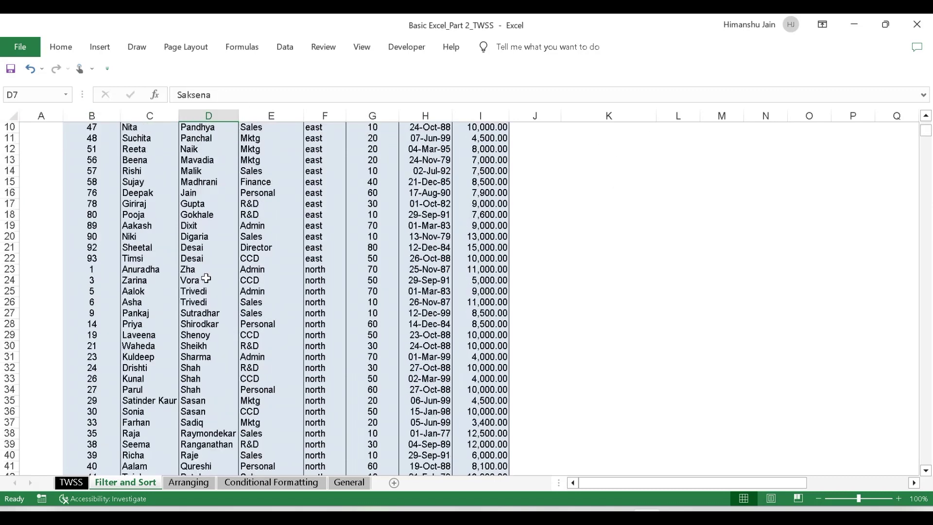
scroll(177, 214, "up", 7)
scroll(155, 155, "down", 6)
scroll(177, 238, "up", 6)
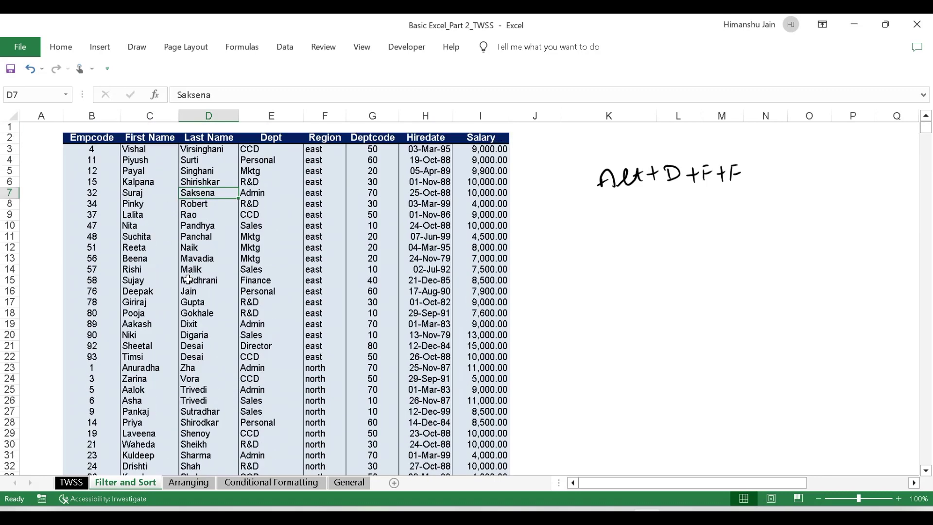
scroll(174, 216, "down", 7)
scroll(174, 220, "up", 7)
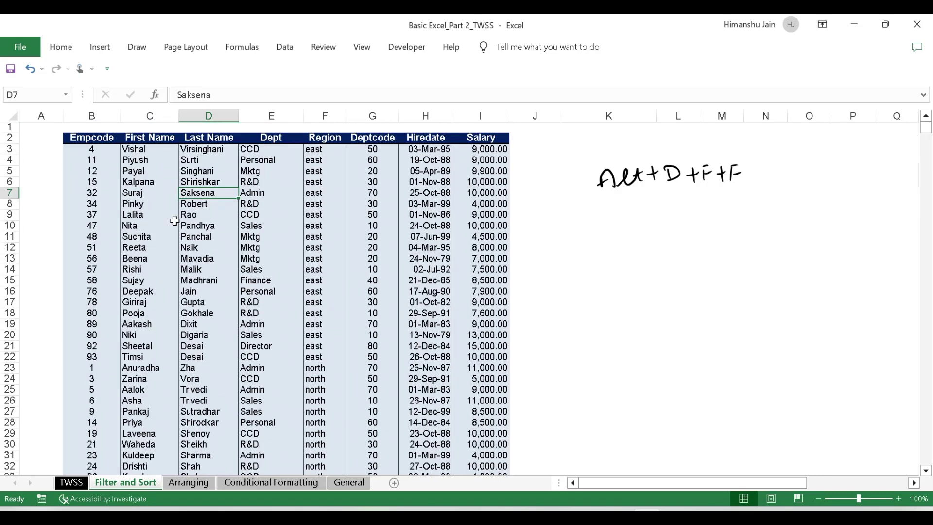
Go down the First Name column record by record, then return to cell B1 above the table
left_click(149, 159)
key("Up")
key("Down")
key("Down")
key("Down")
key("Down")
key("Down")
key("Down")
key("Down")
key("Down")
key("Down")
key("Down")
key("Down")
key("Down")
key("Down")
key("Down")
key("Down")
key("Down")
key("Down")
key("Down")
key("Down")
key("Down")
key("Down")
key("Down")
key("Down")
key("Down")
key("Down")
key("Down")
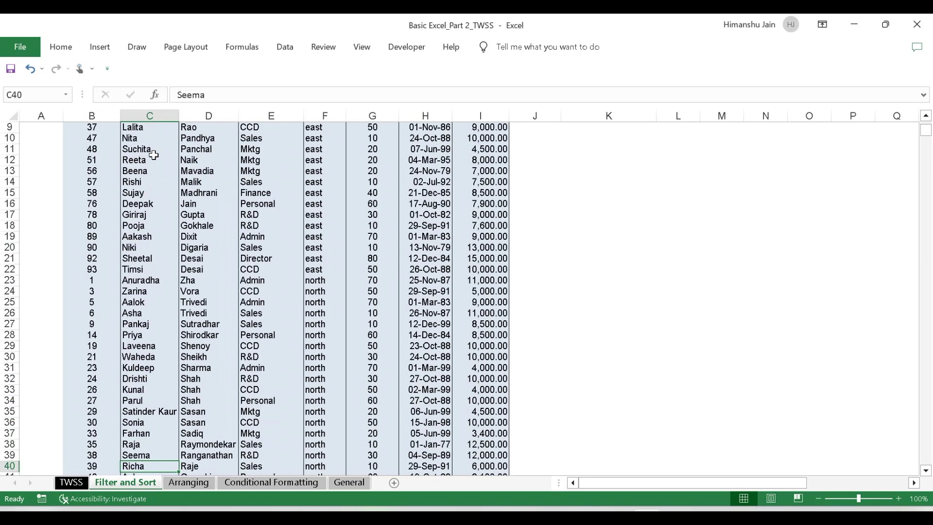
key("ctrl+Up")
key("Down")
key("Left")
key("Up")
key("Up")
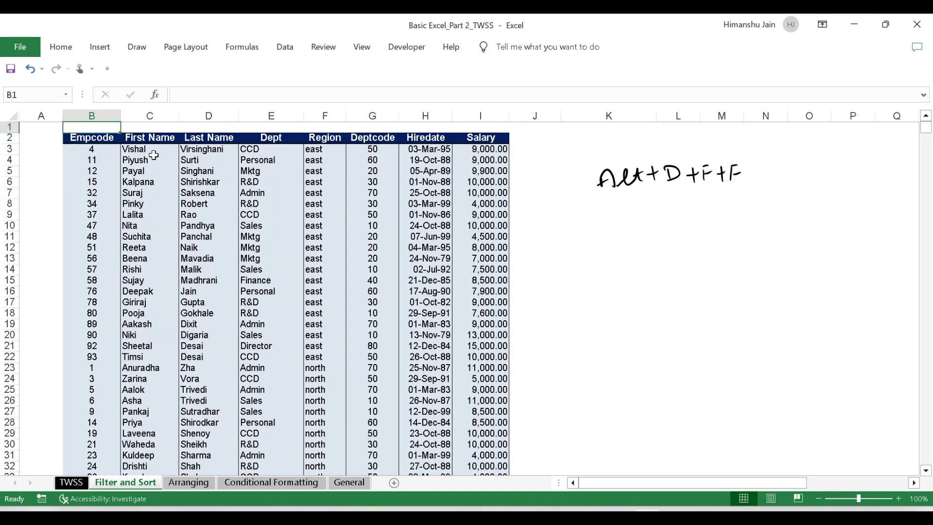
Freeze panes at cell C3 so that the header row and the Empcode column stay in place
key("Down")
key("Right")
key("Right")
key("Down")
key("Left")
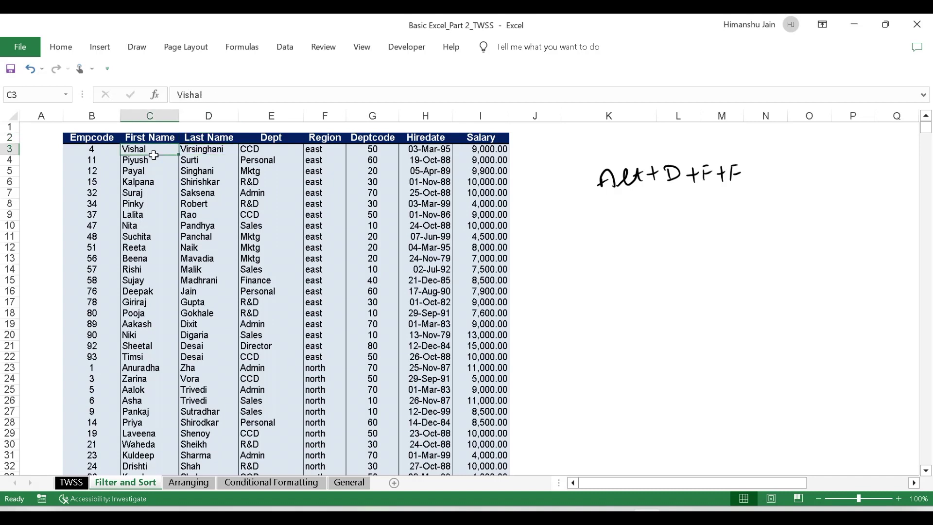
left_click_drag(100, 138, 446, 139)
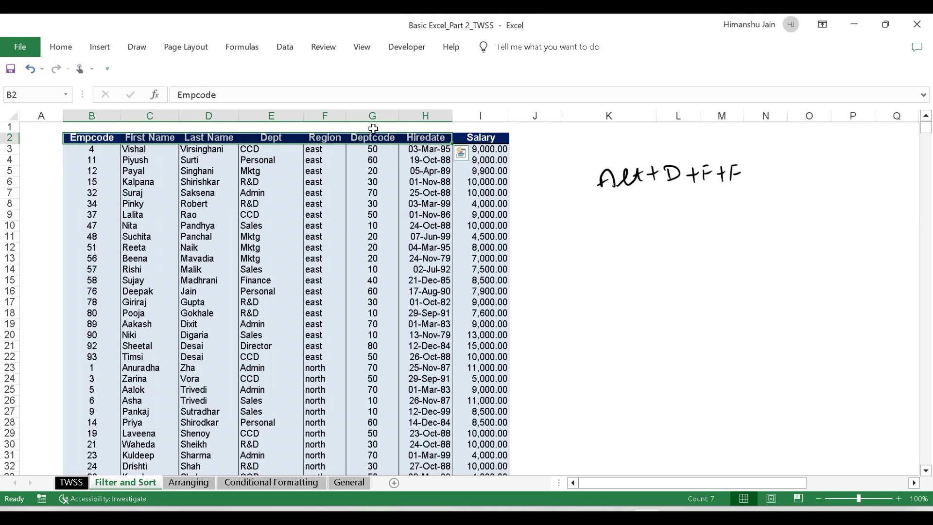
key("Down")
key("Right")
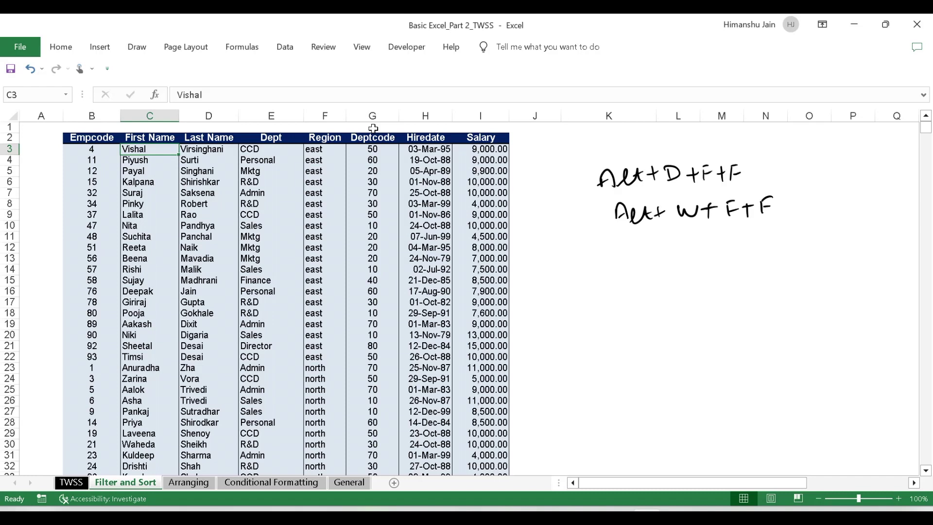
key("alt")
key("w")
key("f")
key("f")
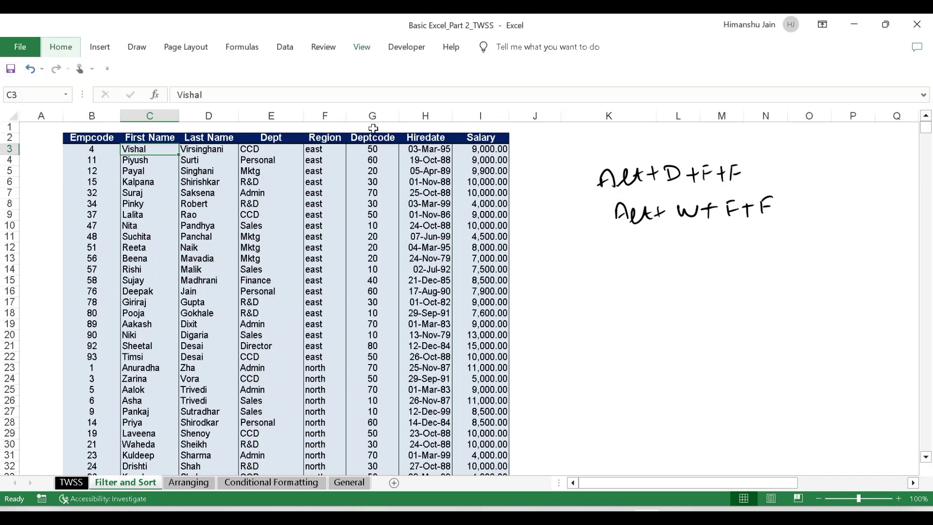
Examine the cells around the freeze lines and along the header row
key("Up")
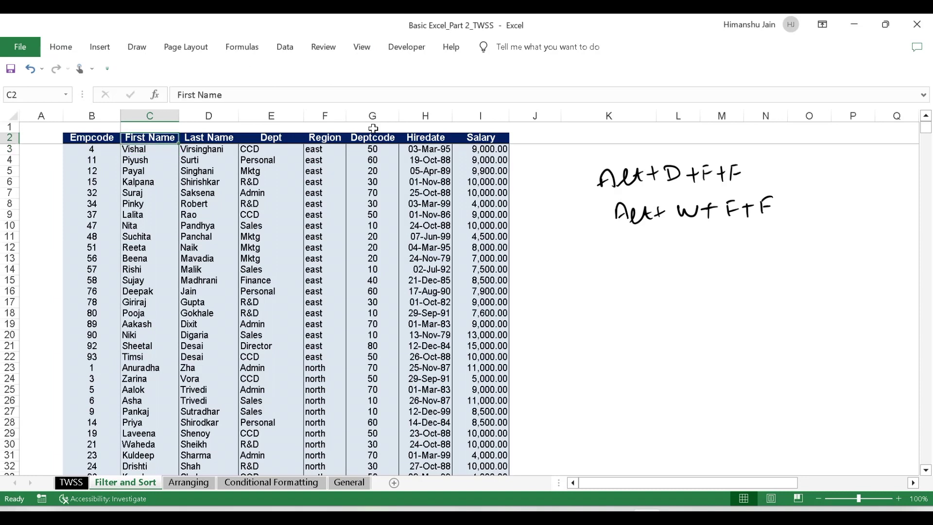
key("Right")
key("Down")
key("Up")
key("Left")
key("Left")
key("Left")
key("Right")
key("Right")
key("Down")
key("Left")
key("Up")
key("Right")
key("Right")
key("Right")
key("Right")
key("Right")
key("Right")
key("Right")
key("Right")
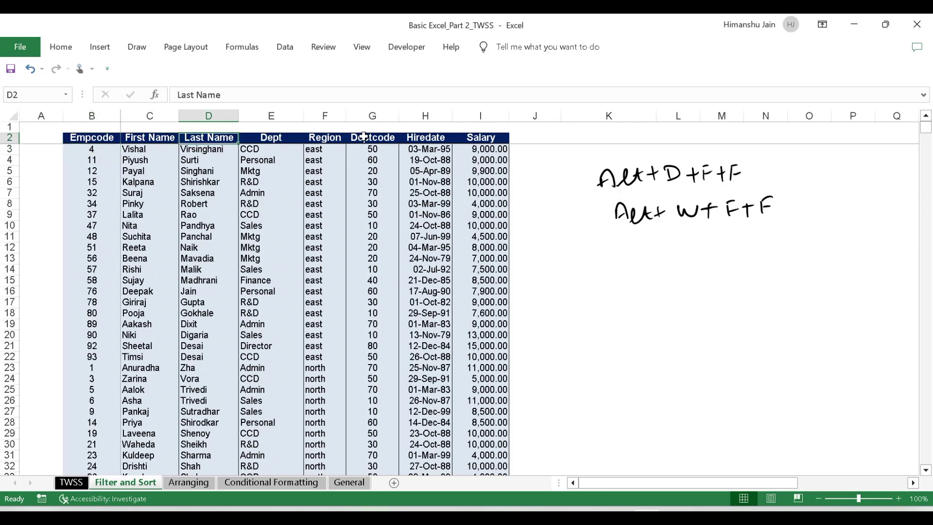
key("Left")
key("Left")
key("Left")
key("Left")
key("Left")
key("Left")
key("Left")
key("Down")
Jump to the last record in the First Name column and back to check the frozen header row
key("ctrl+Down")
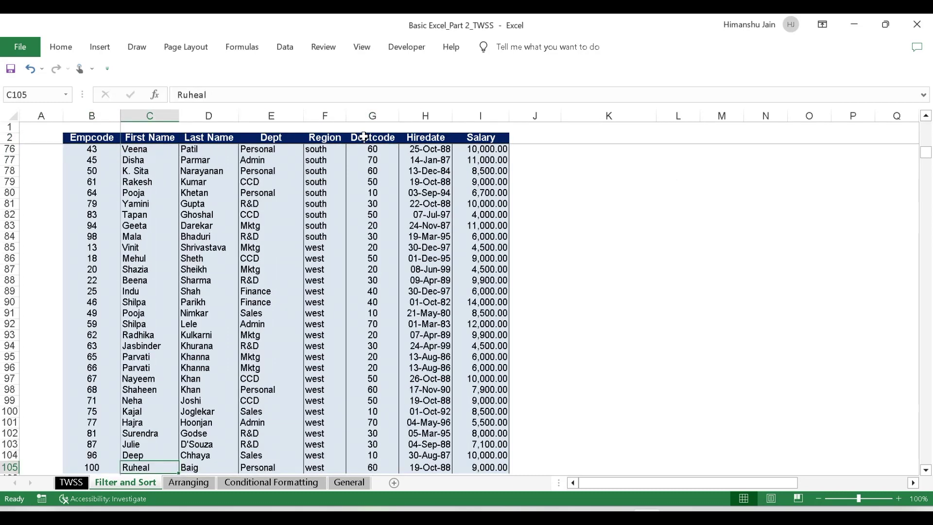
key("Down")
key("Down")
key("ctrl+Up")
key("ctrl+Up")
key("Down")
key("Down")
key("Left")
key("Up")
key("Up")
key("Right")
key("Right")
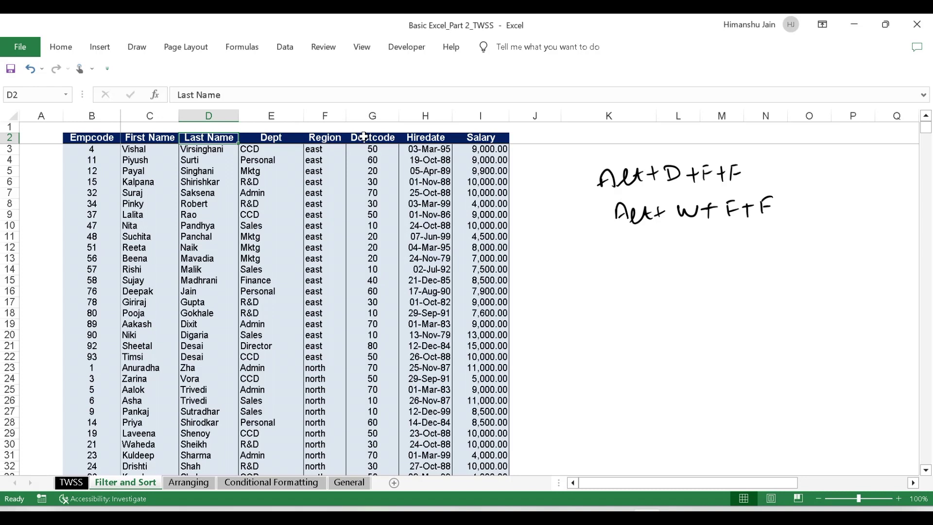
Review the column headings of the employee table from Empcode to Salary
key("Left")
key("Left")
key("Left")
key("Right")
key("Right")
key("Right")
key("Right")
key("Right")
key("Right")
key("Right")
key("Right")
key("Left")
key("Left")
key("Left")
key("Left")
key("Left")
key("Left")
key("Right")
key("Right")
key("Right")
key("Left")
key("Left")
key("Left")
key("Left")
key("Left")
key("Right")
key("Right")
Apply a filter to the table's header row from Empcode to Salary, B2:I2
key("Left")
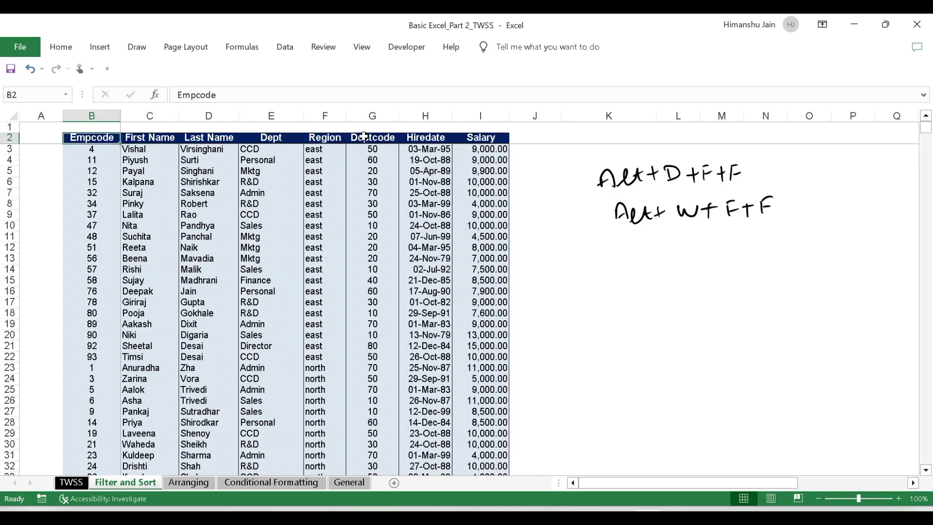
key("ctrl+shift+Right")
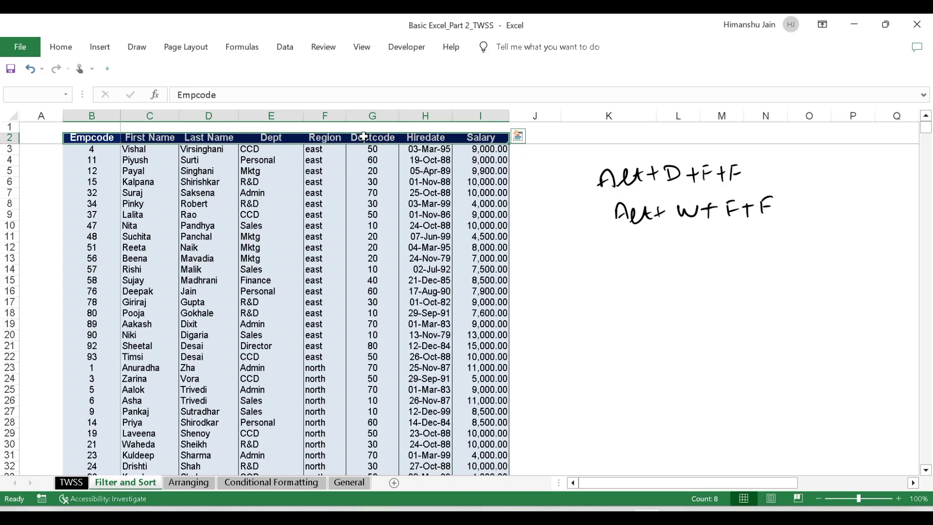
key("alt")
key("d")
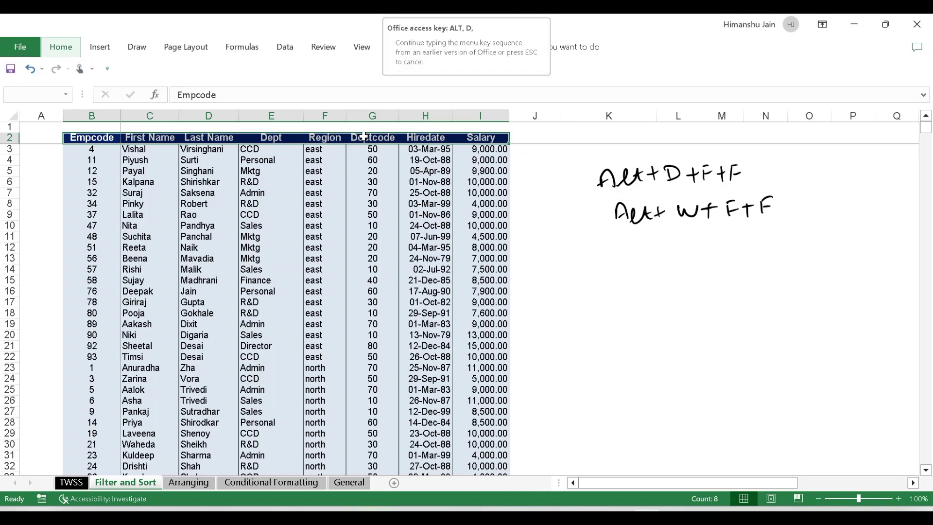
key("f")
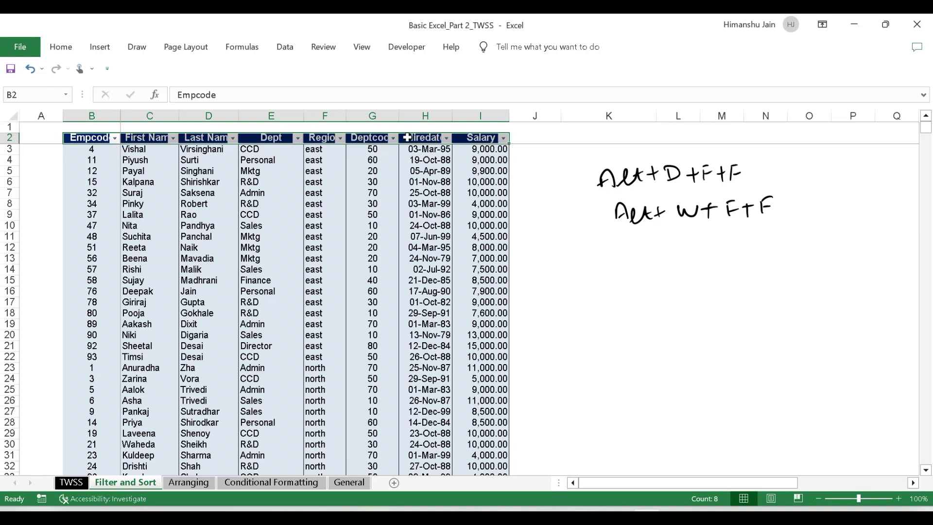
Examine the filter arrows on the header cells, ending on the Region heading
key("Right")
key("Right")
key("Right")
key("Right")
key("Right")
key("Right")
key("Right")
key("Right")
key("Left")
key("Left")
key("Left")
key("Left")
key("Left")
key("Left")
key("Left")
key("Left")
key("Right")
key("Right")
key("Right")
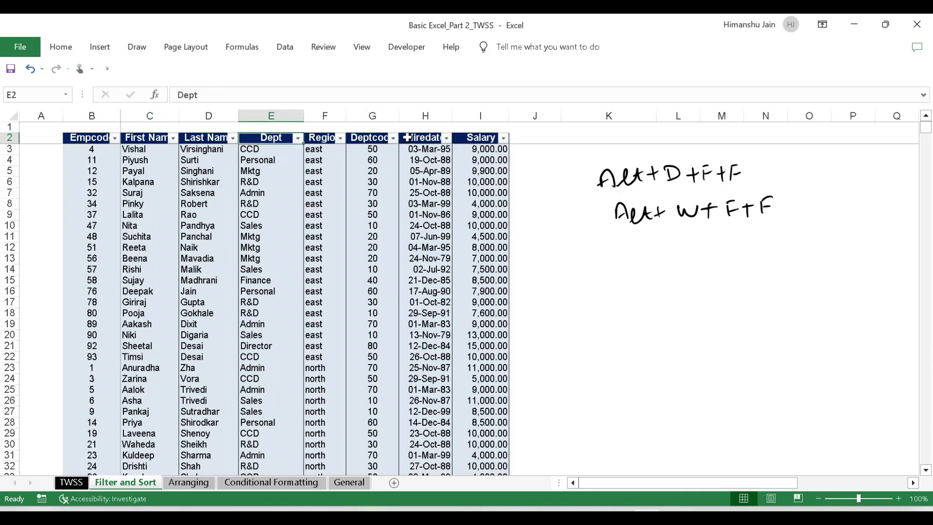
key("Left")
key("Left")
key("Left")
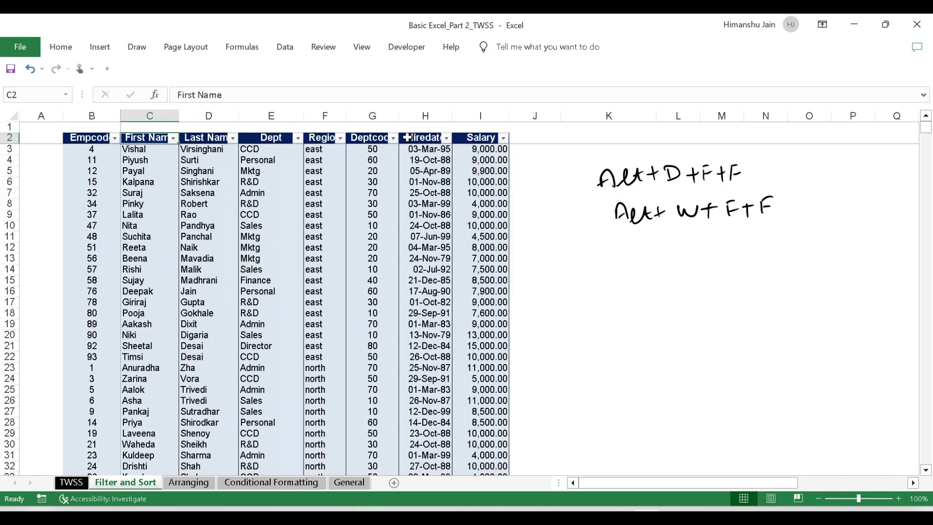
key("Right")
key("Right")
key("Right")
key("Right")
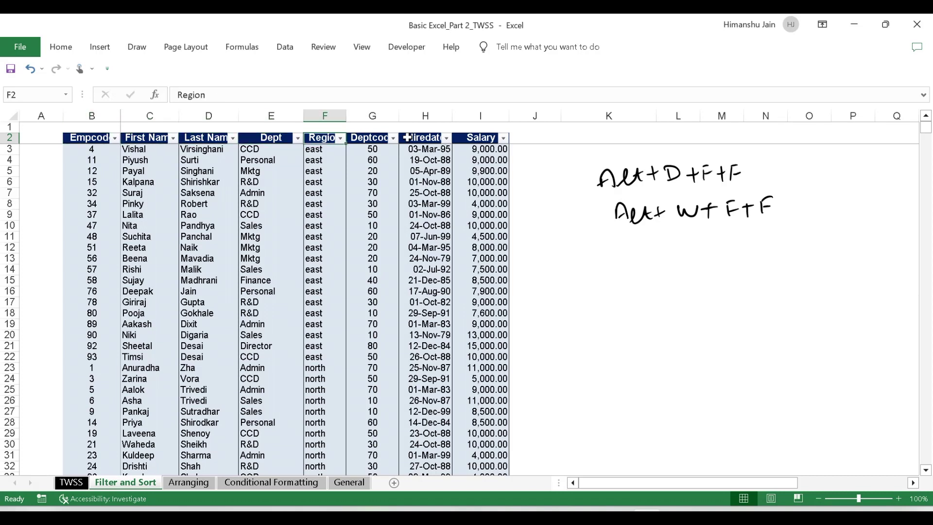
Examine the filter arrows along the header row between the Region and Empcode headings
key("Left")
key("Left")
key("Left")
key("Left")
key("Left")
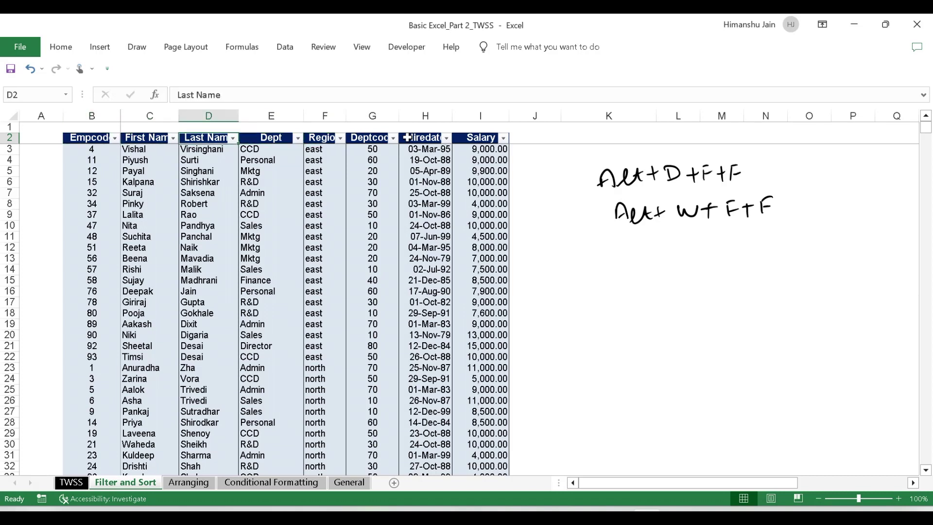
key("Right")
key("Right")
key("Right")
key("Right")
key("Right")
key("Right")
key("Right")
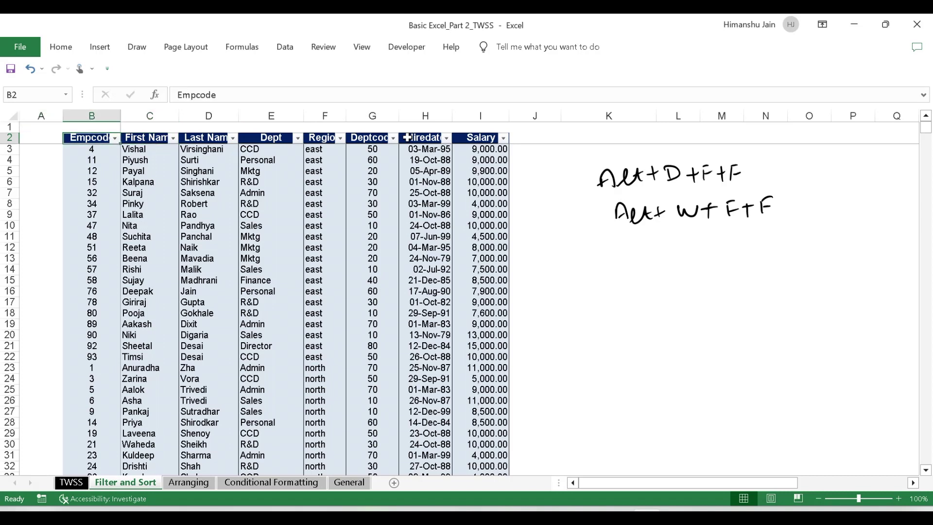
Filter the Dept column to show only the Admin records
key("Left")
key("Left")
key("Left")
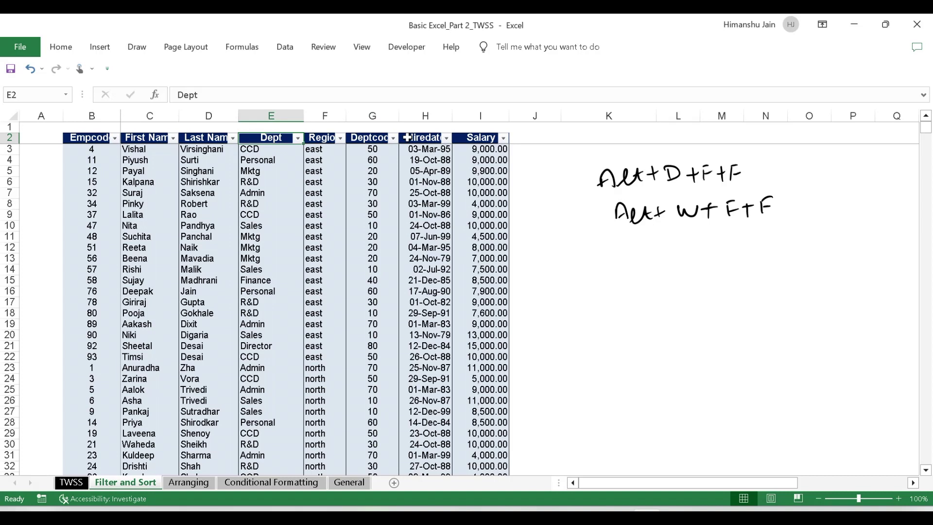
key("alt+Down")
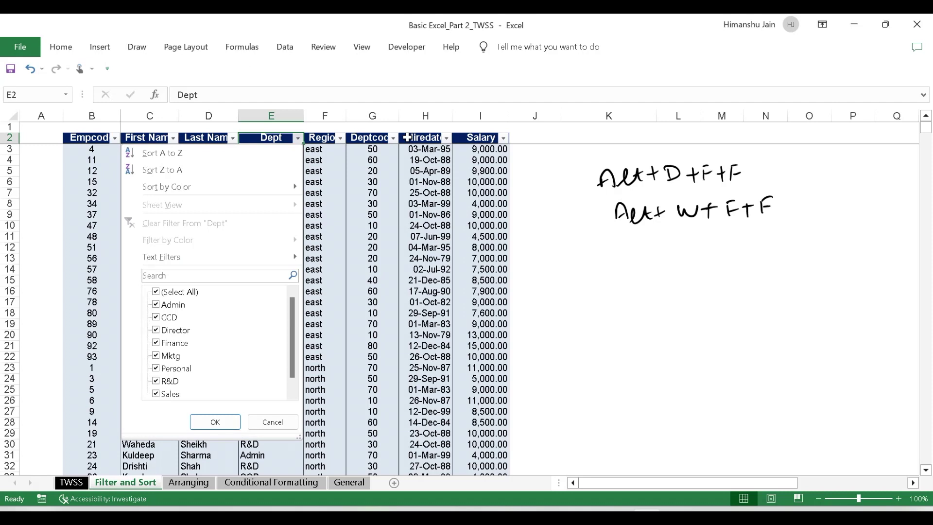
key("Down")
key("Down")
key("Down")
key("Down")
key("Down")
key("Down")
key("Down")
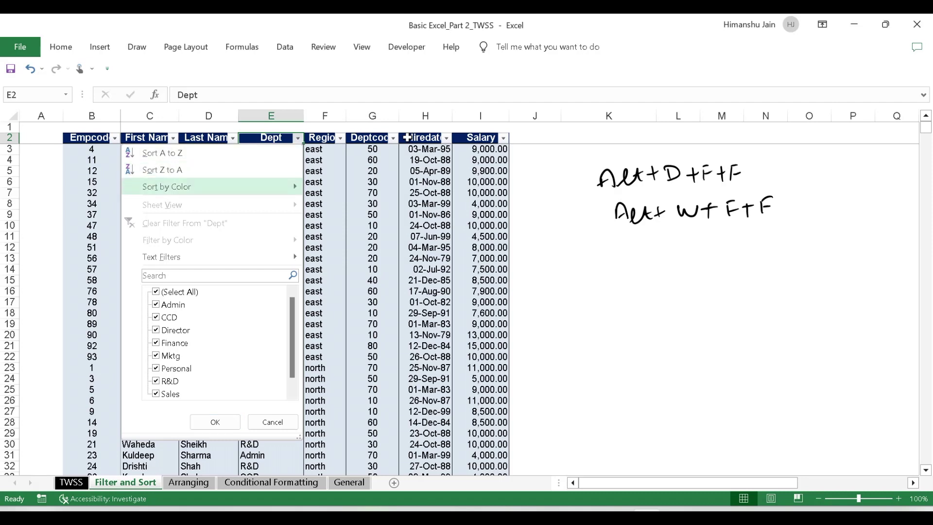
key("Down")
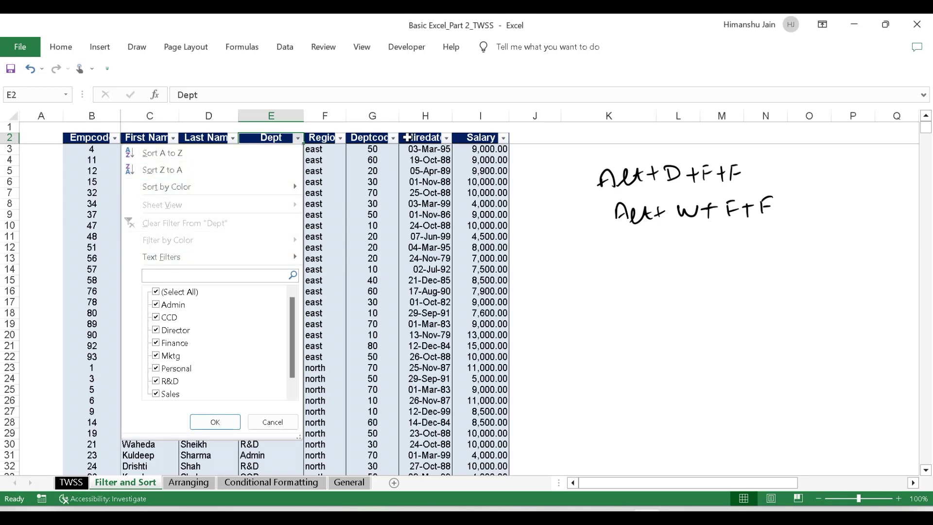
key("Down")
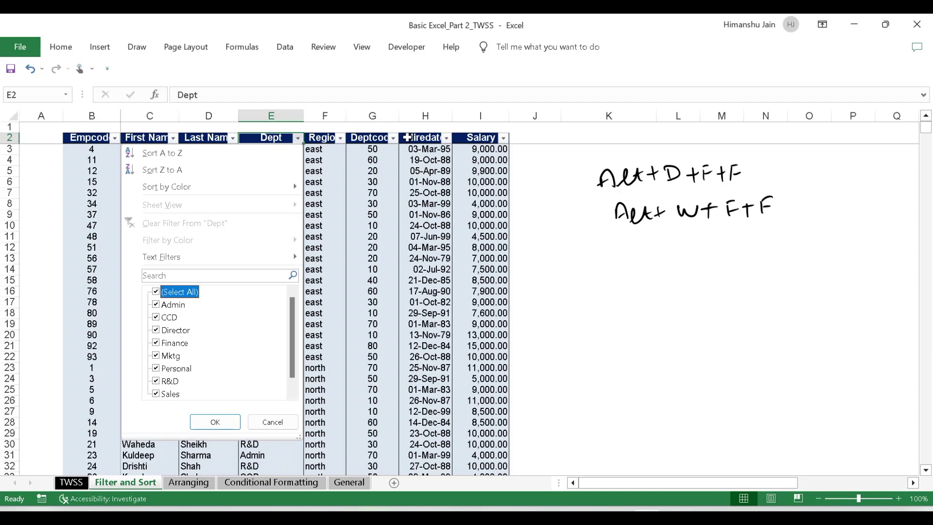
key("space")
key("Down")
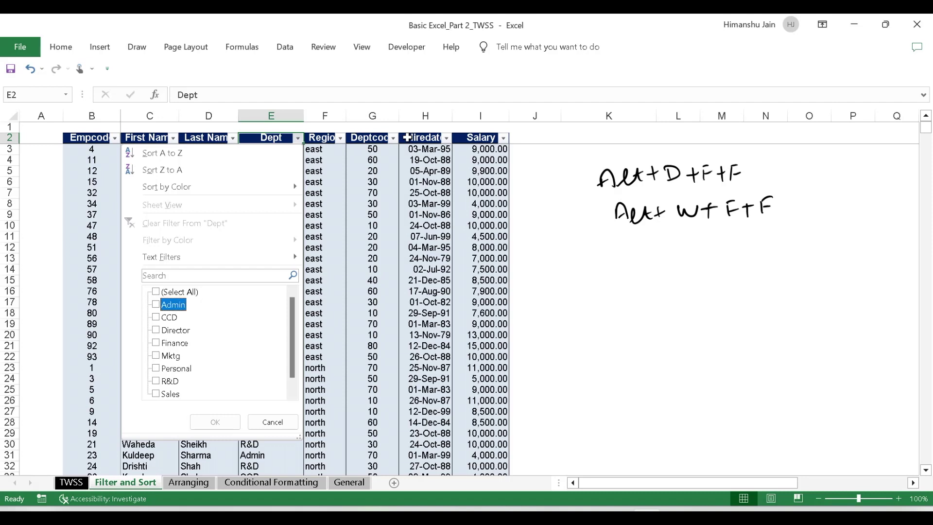
key("space")
key("Return")
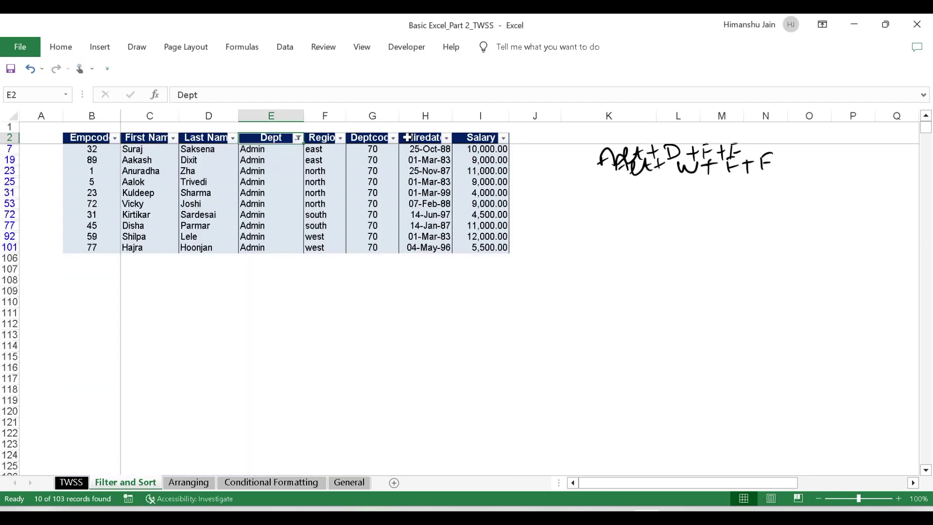
Review the Dept and neighbouring values of the filtered Admin records, ending on the Region heading
key("Down")
key("Left")
key("Right")
key("Right")
key("Left")
key("Right")
key("Right")
key("Left")
key("Left")
key("Up")
key("Right")
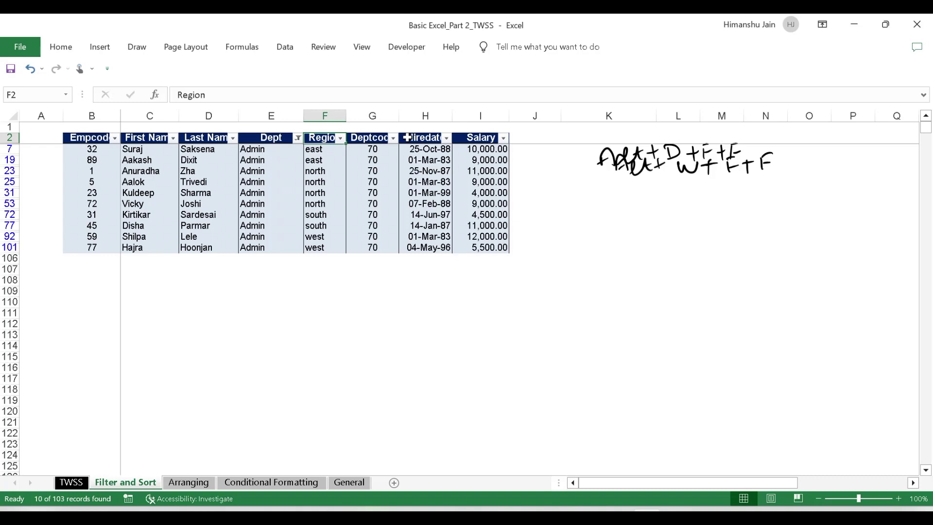
Filter the Region column to show only the east records
key("Left")
key("Right")
key("alt+Down")
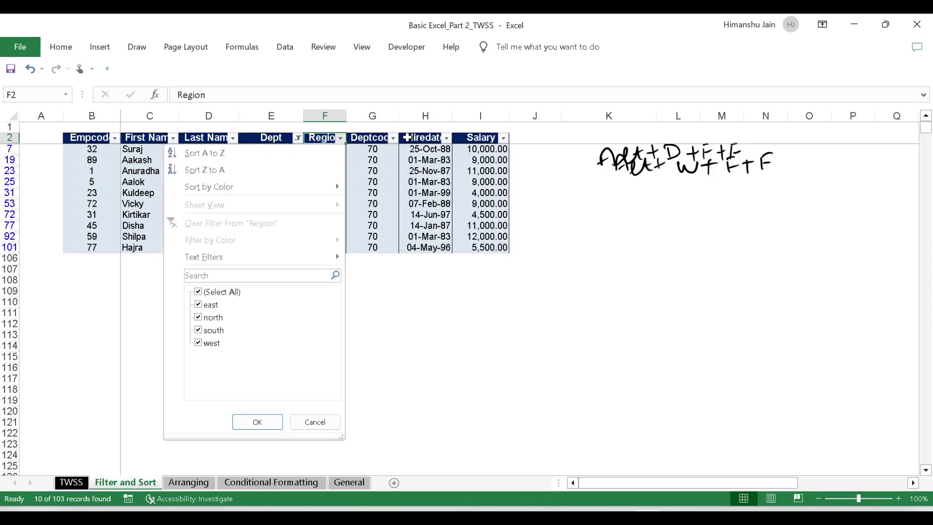
key("Down")
key("Down")
key("Down")
key("Down")
key("Down")
key("Down")
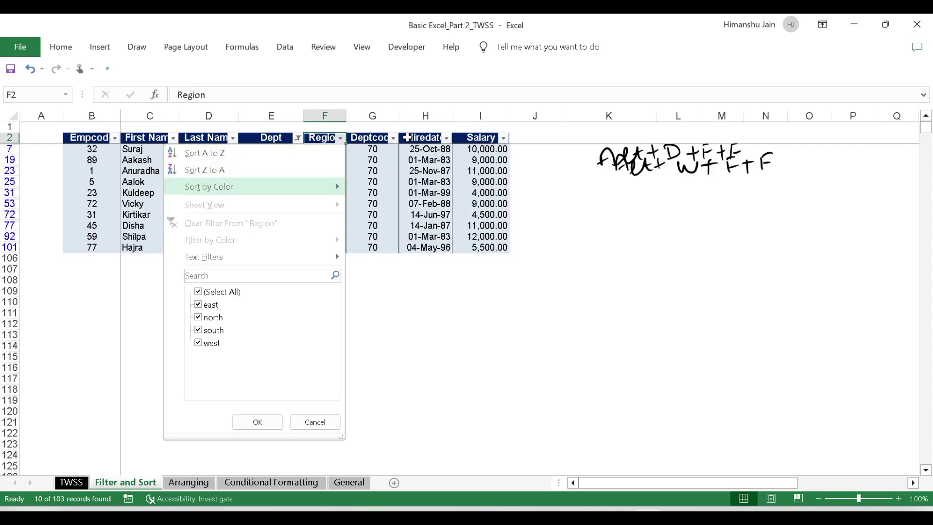
key("Down")
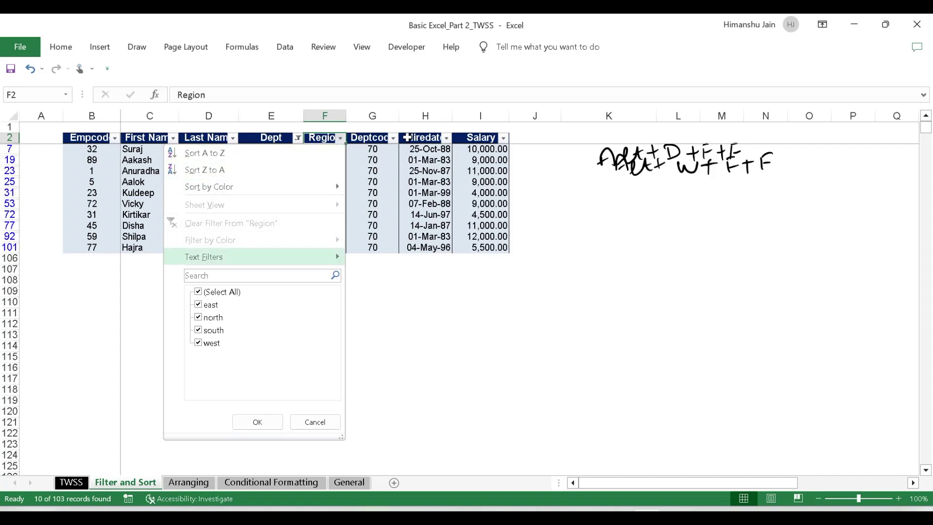
key("Down")
key("Down")
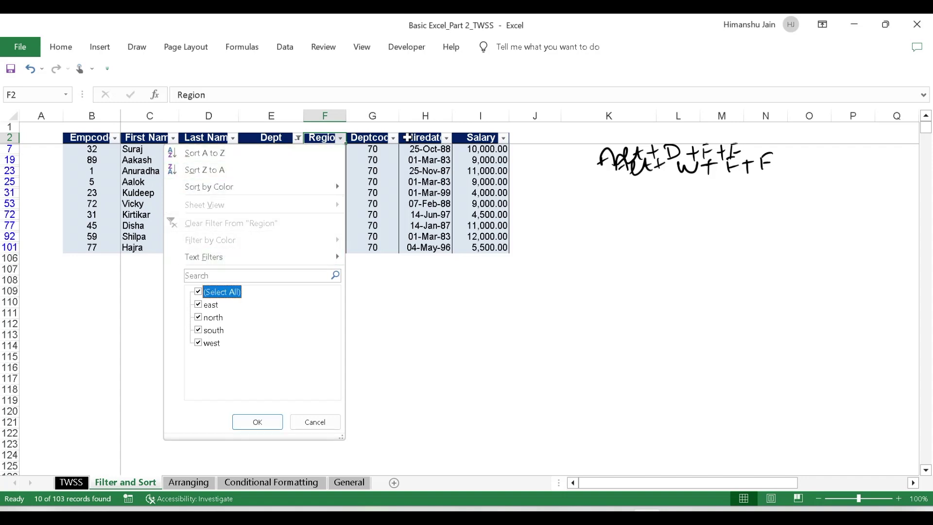
key("space")
key("Down")
key("Down")
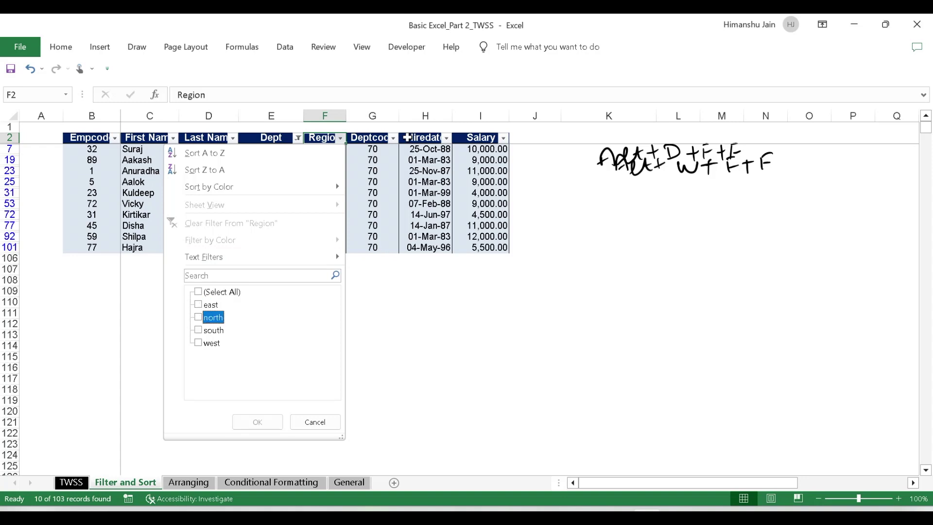
key("Up")
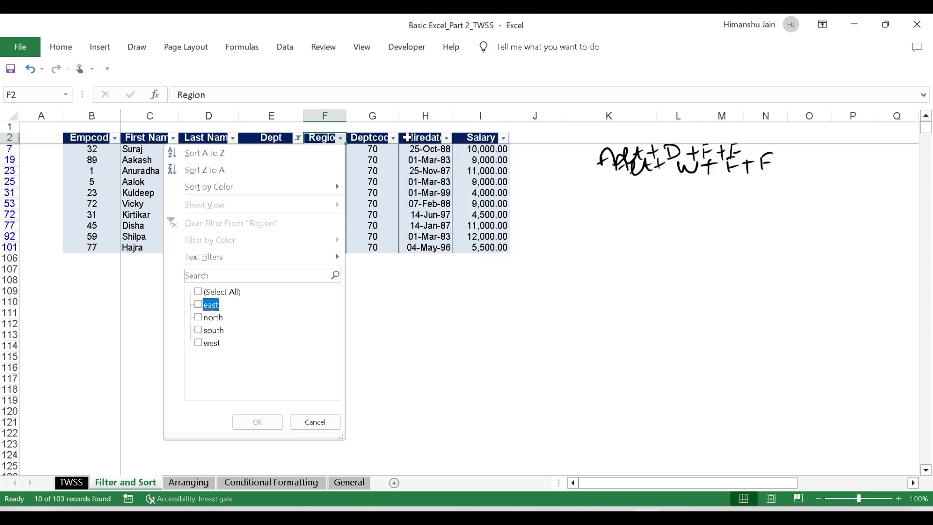
key("space")
key("Return")
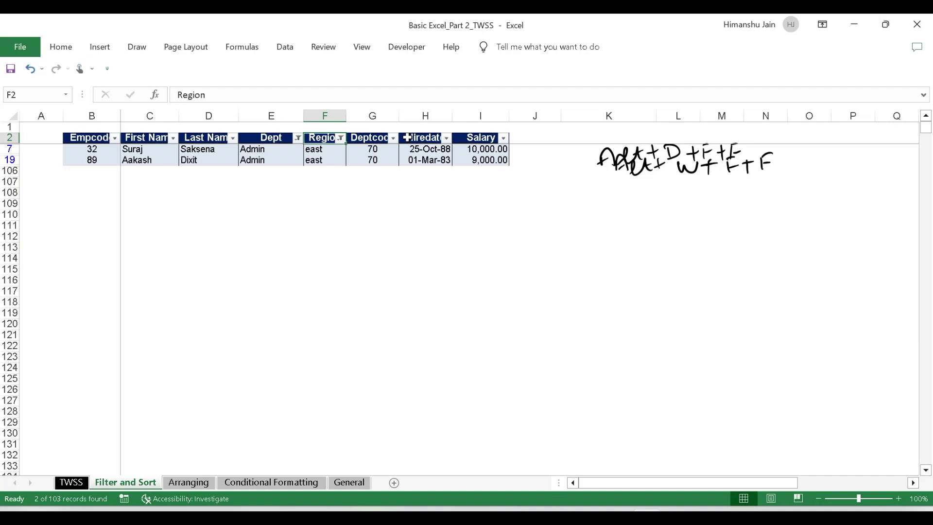
Add Sales to the Dept filter alongside Admin
key("Left")
key("Left")
key("Left")
key("Right")
key("Right")
key("Right")
key("Left")
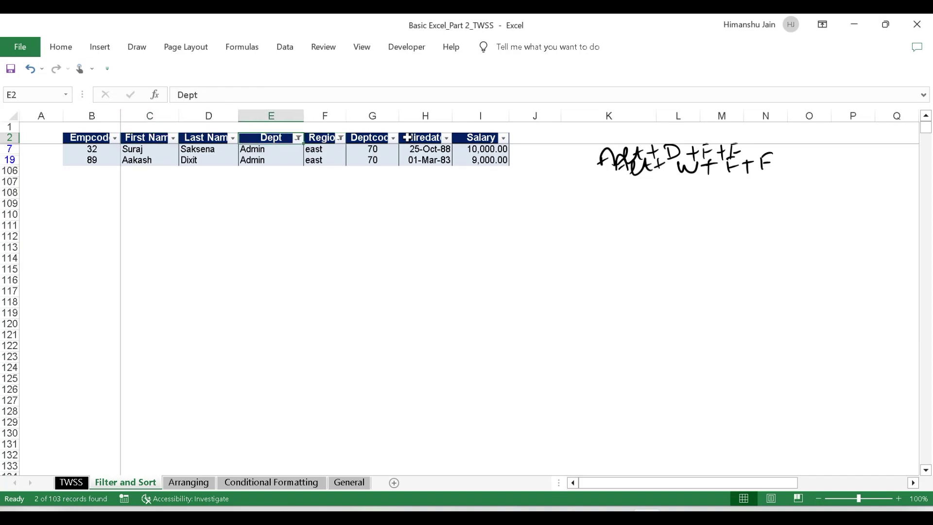
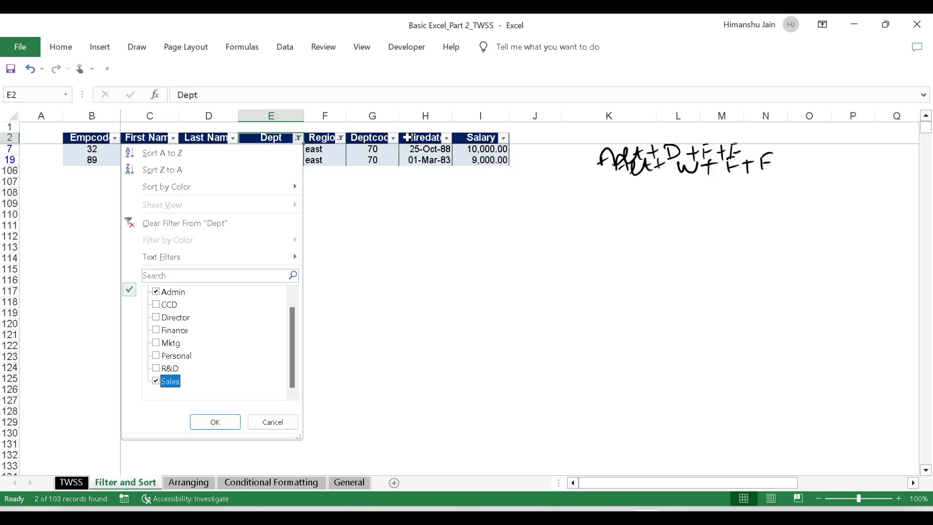
key("Return")
Review the Dept, Region and Deptcode values of the filtered Admin and Sales records, ending on the Dept heading
key("Left")
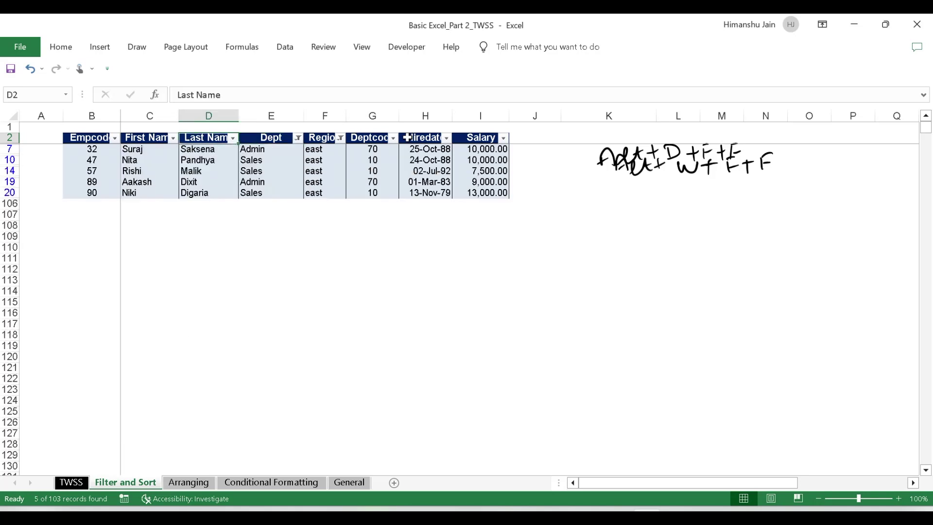
key("Right")
key("Right")
key("Down")
key("Down")
key("Down")
key("Left")
key("Up")
key("Up")
key("Right")
key("Right")
key("Right")
key("Left")
key("Left")
key("Left")
key("Up")
key("Up")
key("Down")
key("Down")
key("Down")
key("Down")
key("Down")
key("Right")
key("Right")
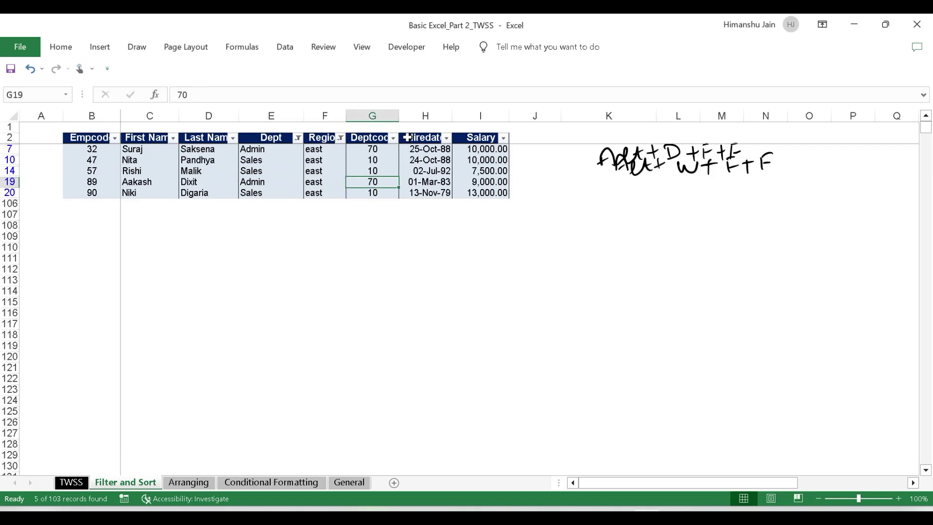
key("Left")
key("Left")
key("Up")
key("Up")
key("Up")
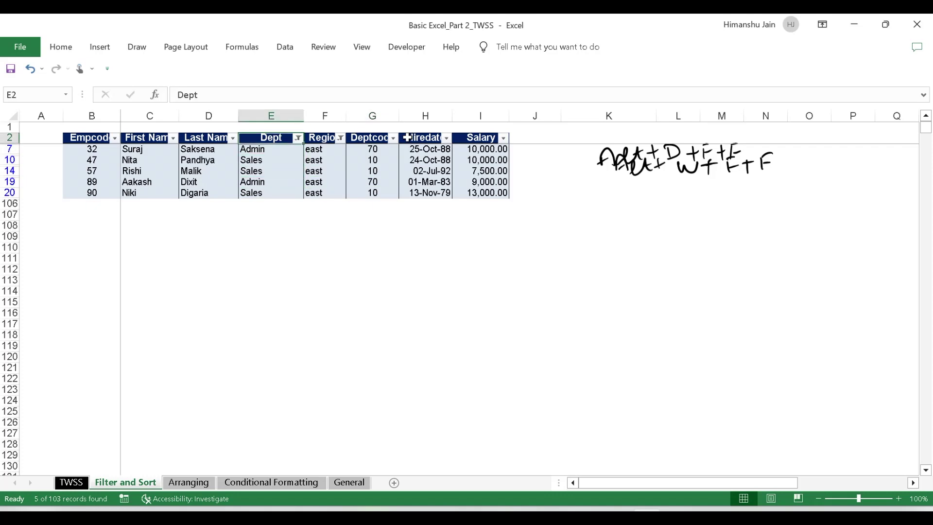
Compare the filter icons on the header cells from Dept to Salary, ending on the Region heading
key("Up")
key("Right")
key("Right")
key("Right")
key("Right")
key("Right")
key("Right")
key("Left")
key("Left")
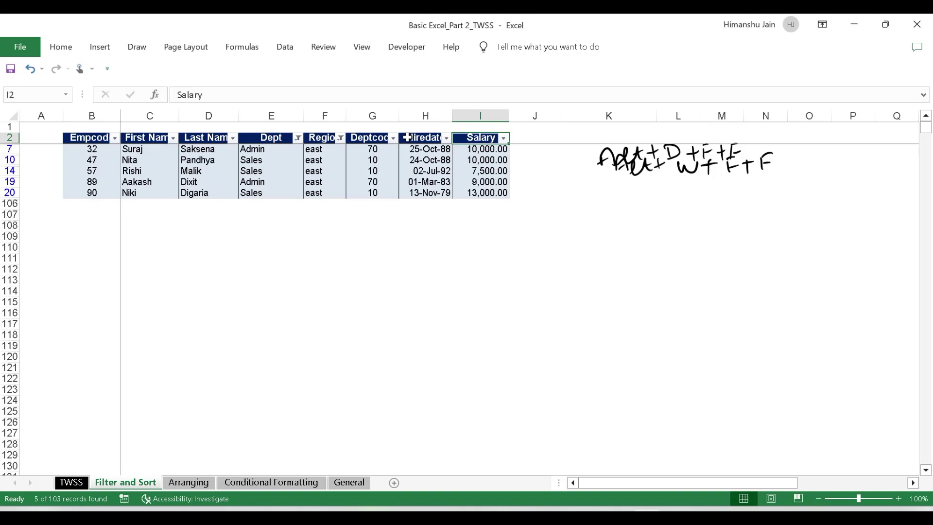
key("Left")
key("Left")
key("Left")
key("Left")
key("Left")
key("Right")
key("Right")
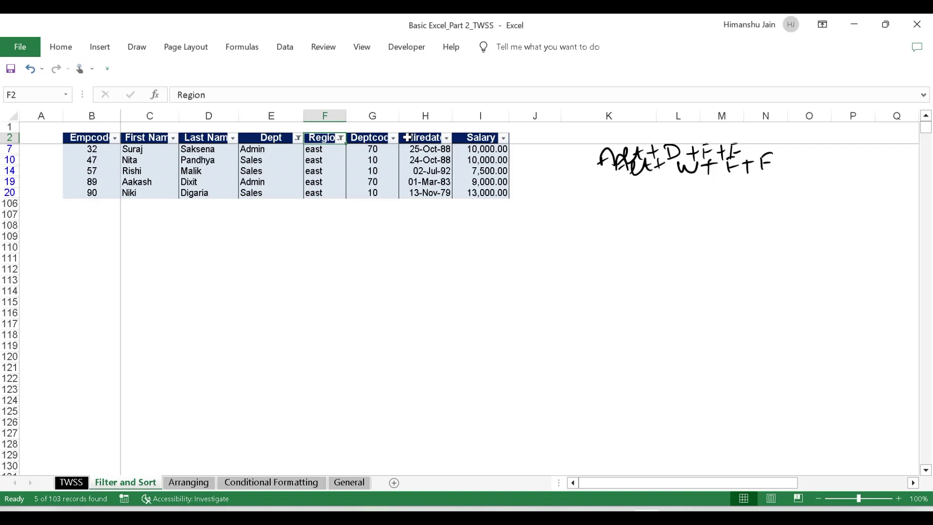
key("Left")
key("Left")
key("Right")
key("Right")
key("Right")
key("Left")
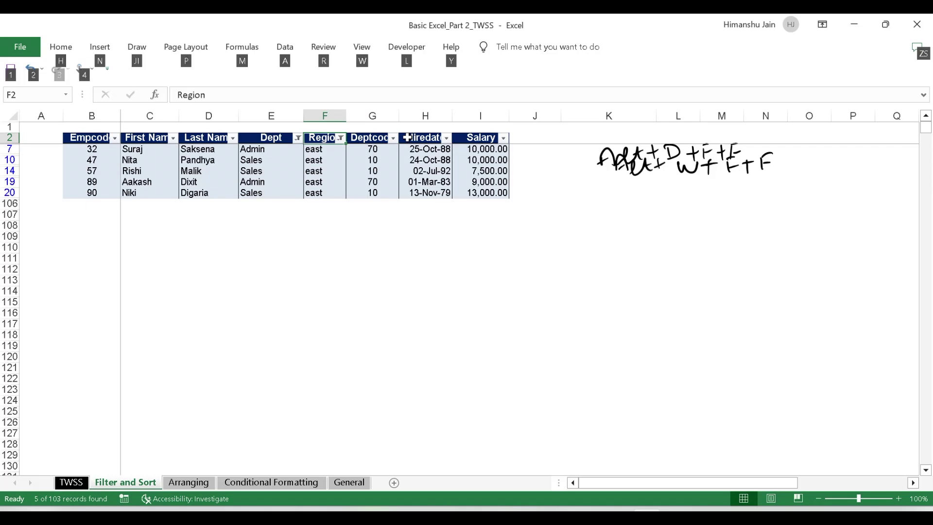
Add west to the Region filter alongside east
key("alt+Down")
key("Down")
key("Down")
key("Down")
key("Down")
key("Down")
key("Down")
key("Down")
key("Down")
key("Down")
key("Down")
key("Down")
key("Down")
key("Down")
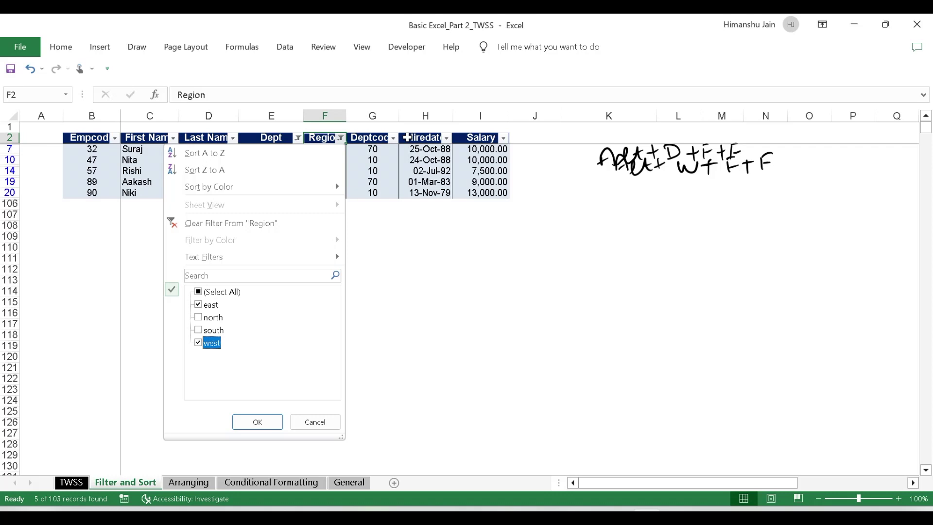
key("Return")
Select the Dept, Region and Deptcode cells of the Sales east record in row 10, E10:G10
key("Left")
key("Left")
key("Down")
key("Right")
key("Down")
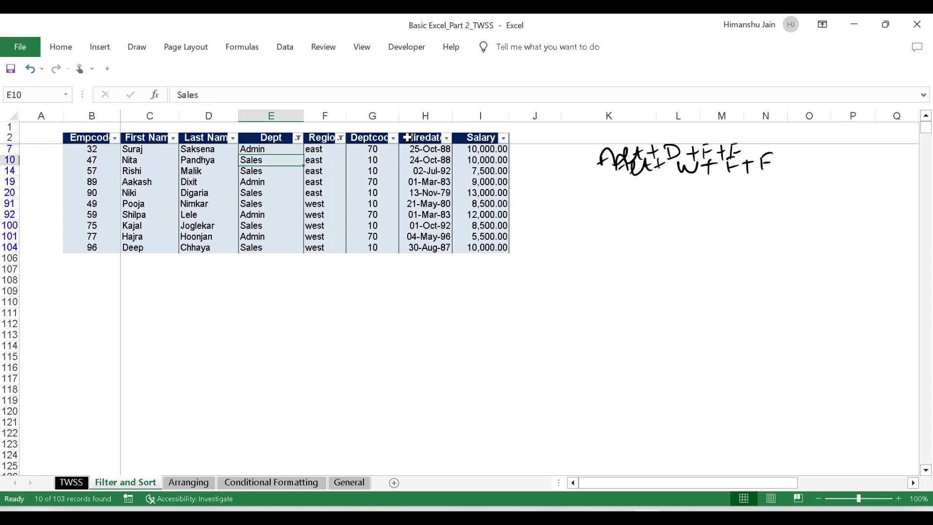
key("shift+Right")
key("shift+Right")
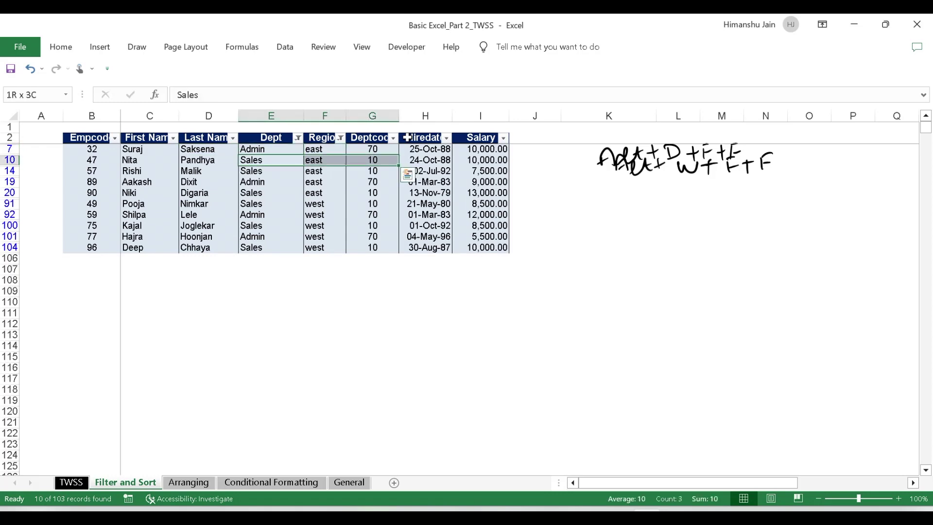
Go through the filtered records and select the Dept, Region and Deptcode cells of the Admin west record, E92:G92
key("Left")
key("Right")
key("Right")
key("Left")
key("Up")
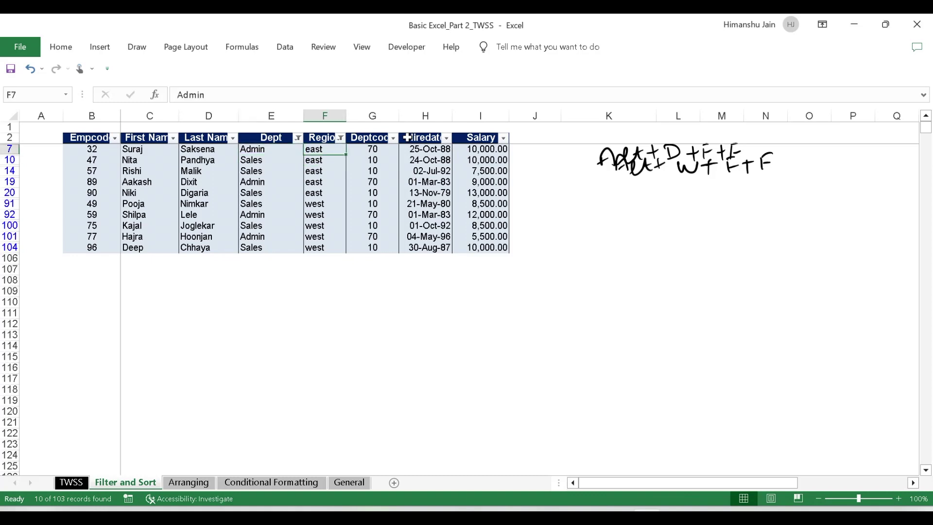
key("Down")
key("Right")
key("Left")
key("Down")
key("Down")
key("Down")
key("Down")
key("Down")
key("shift+Right")
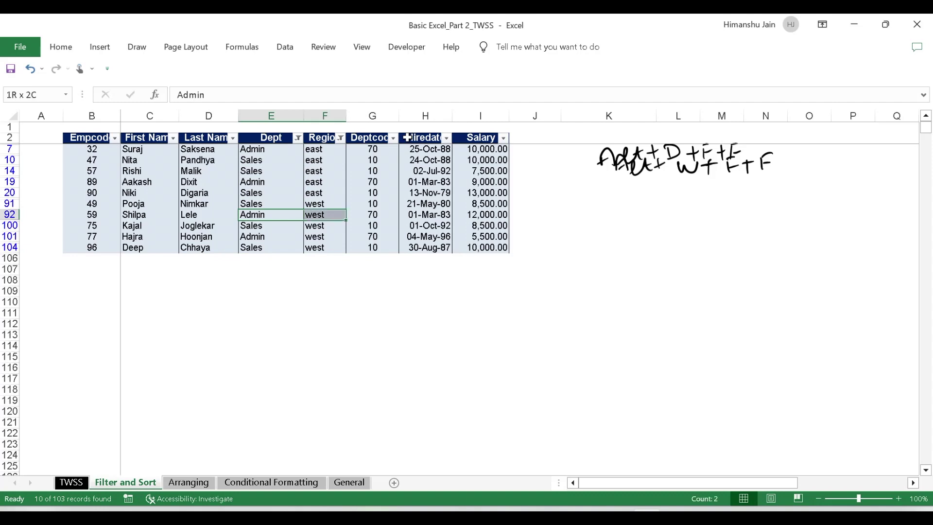
key("shift+Right")
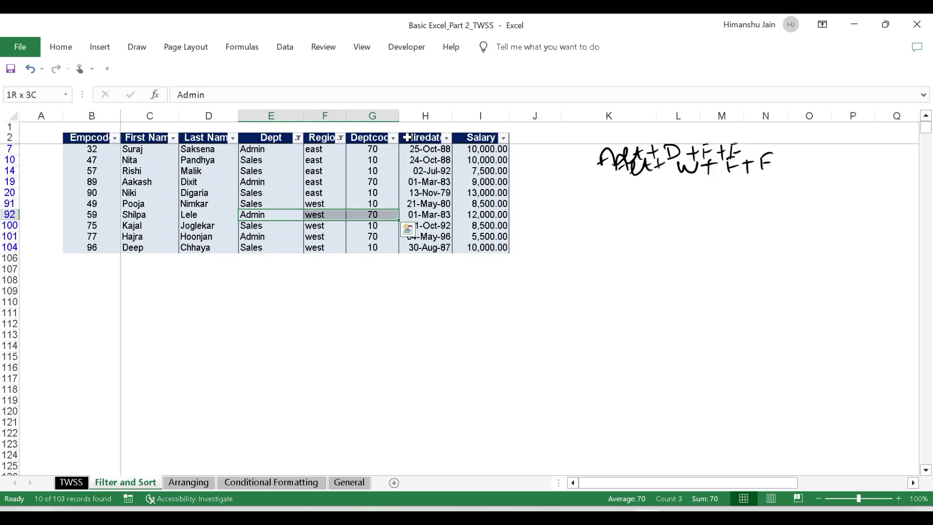
Add Mktg to the Dept filter alongside Admin and Sales
key("Up")
key("Up")
key("Up")
key("Up")
key("Up")
key("Up")
key("Up")
key("alt+Down")
key("Down")
key("Down")
key("Down")
key("Down")
key("Down")
key("Down")
key("Down")
key("Down")
key("Down")
key("Down")
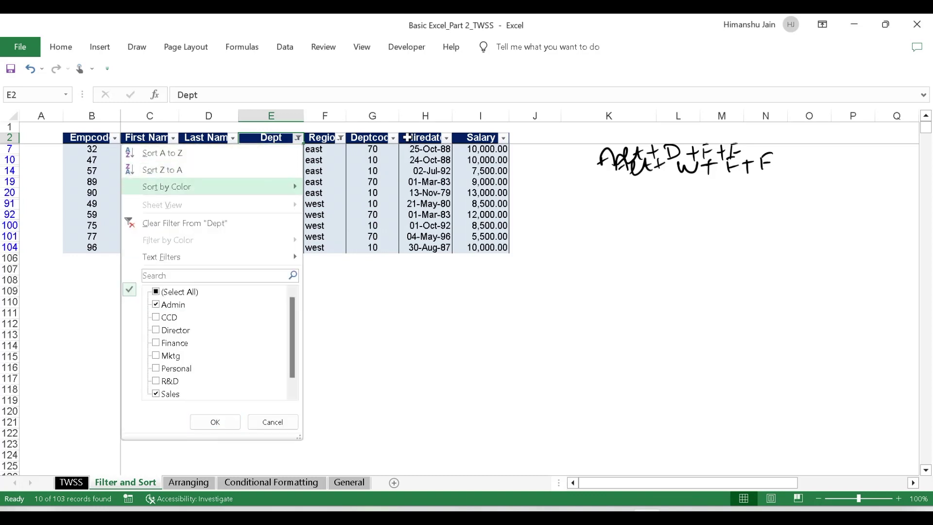
key("Down")
key("Down")
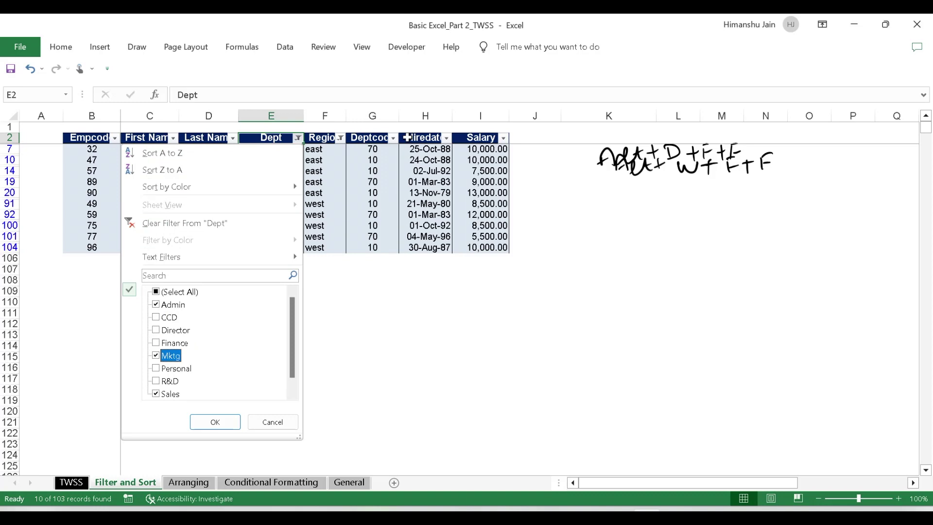
key("Return")
Add south to the Region filter alongside east and west
key("Right")
key("Right")
key("Left")
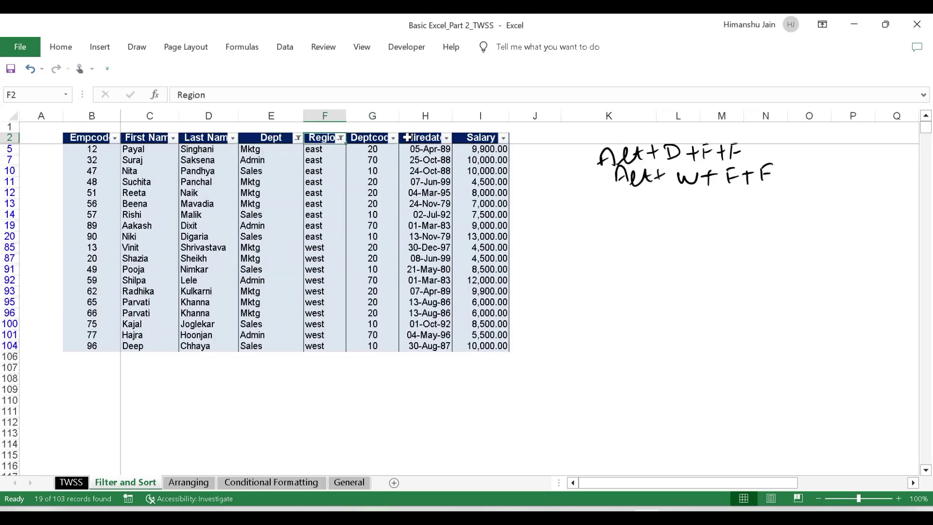
key("alt+Down")
key("Down")
key("Down")
key("Down")
key("Down")
key("Down")
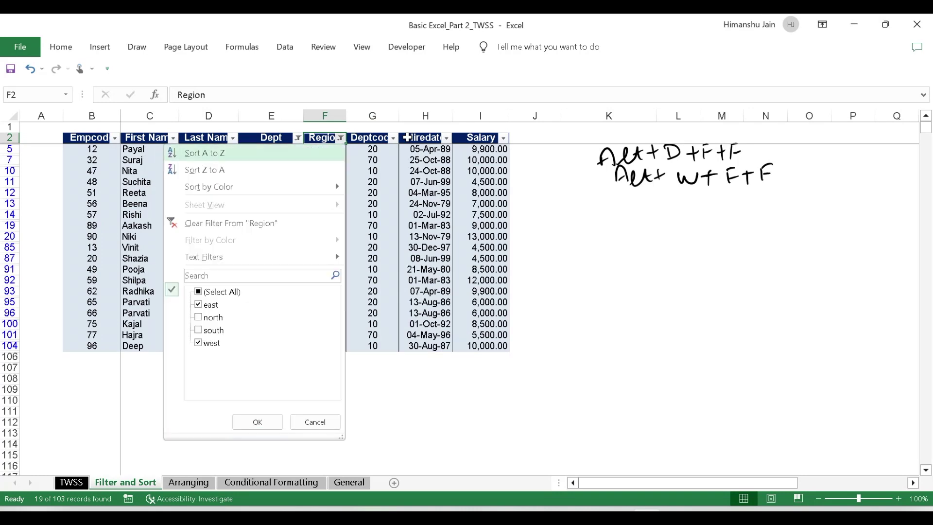
key("Down")
key("Down")
key("Down")
key("Down")
key("Down")
key("Down")
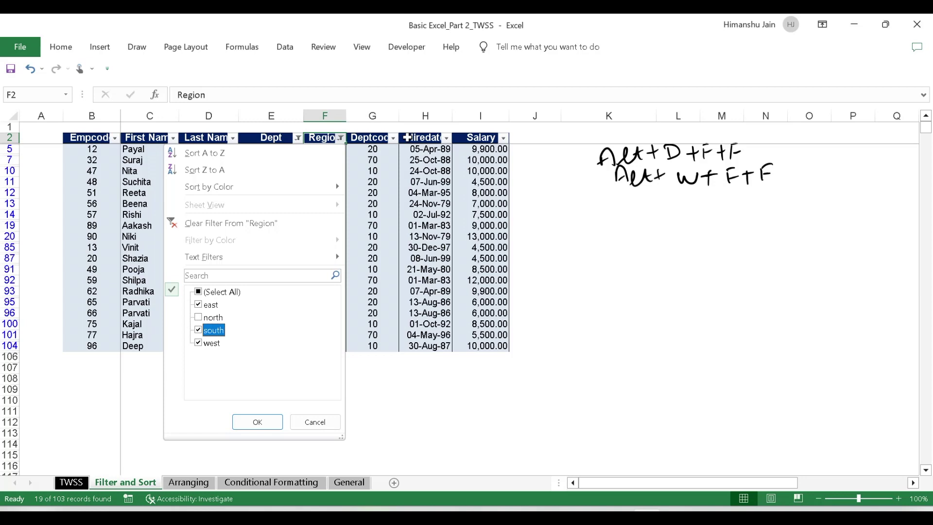
key("Tab")
key("Return")
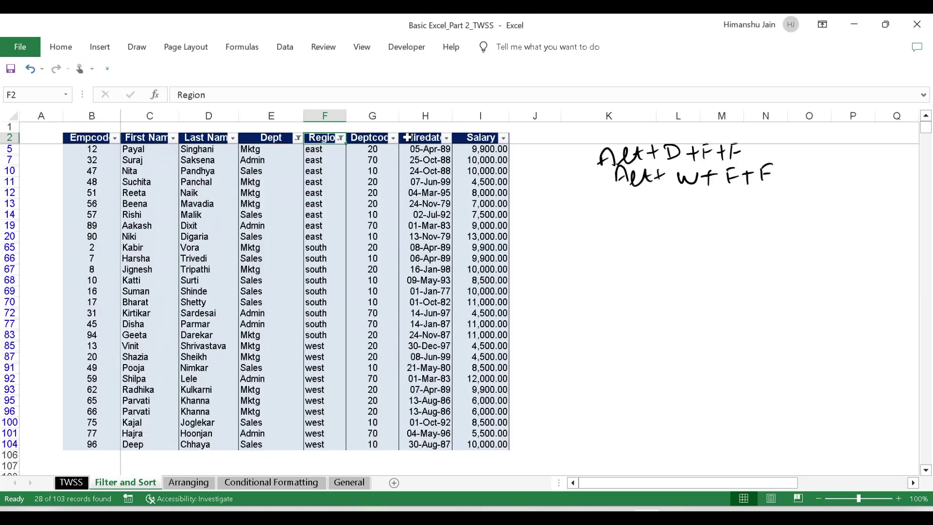
Examine the Dept and Region values in the first filtered records, ending on the Deptcode cell of row 10
key("Left")
key("Down")
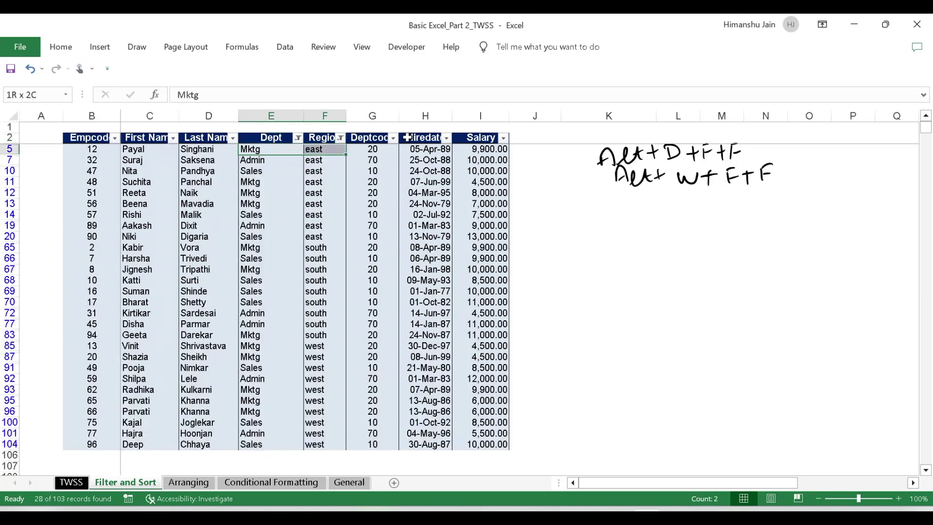
key("Down")
key("Right")
key("Down")
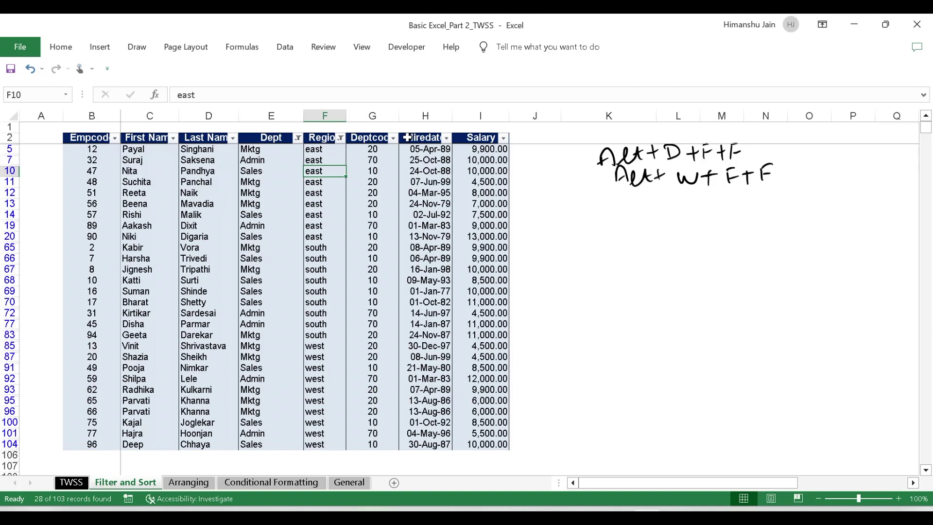
key("Left")
key("Left")
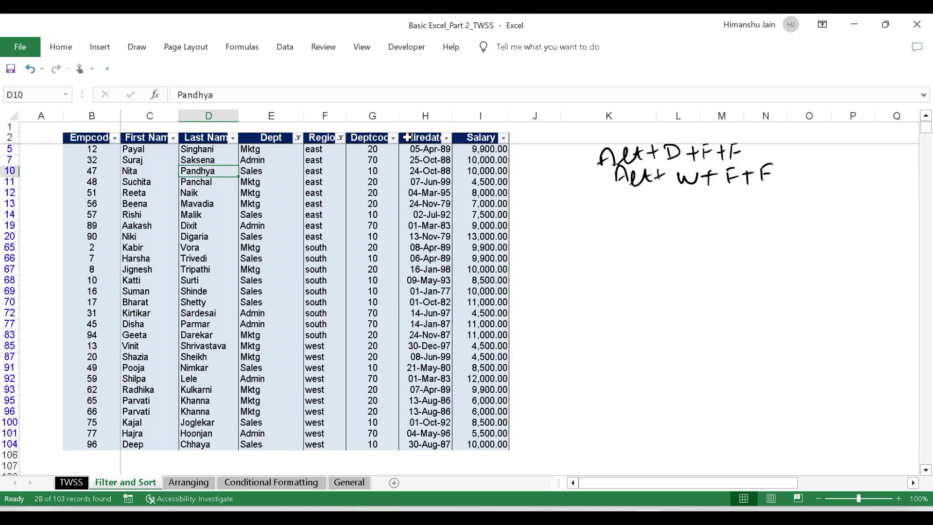
key("Right")
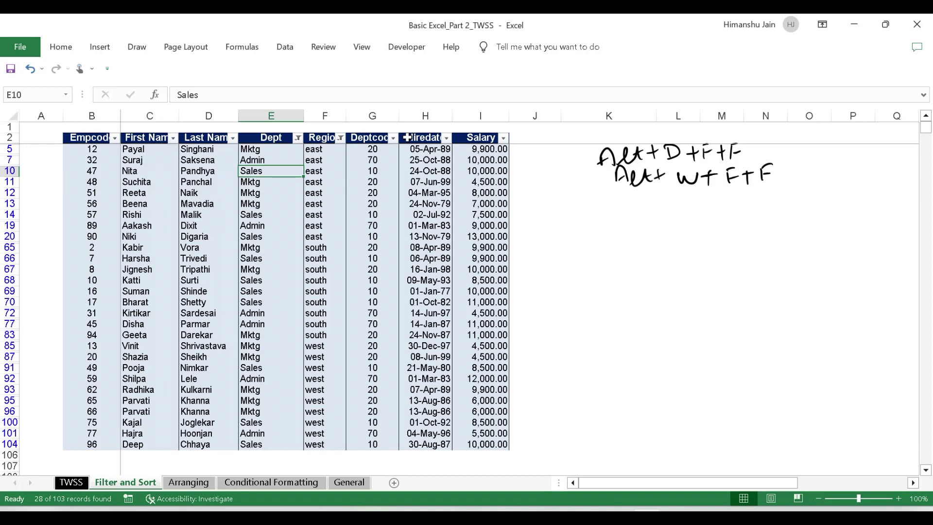
key("Left")
key("Right")
key("Right")
key("Right")
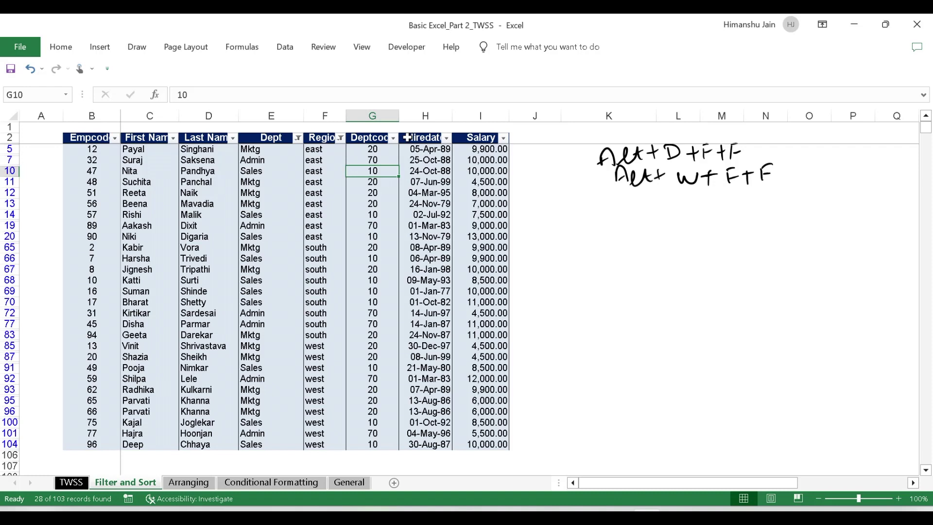
Locate the Advanced filter command among the sort and filter tools, and select the empty cells L14:L19 beside the table
left_click(675, 344)
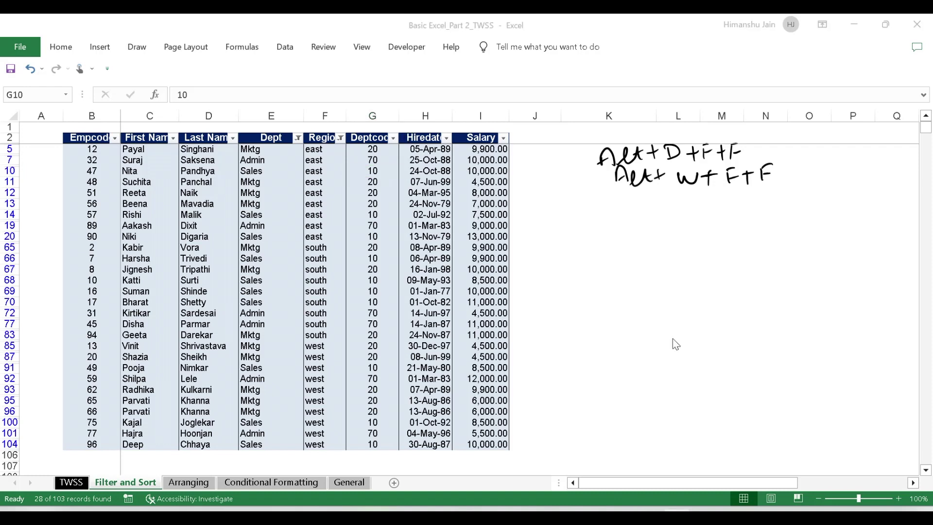
key("alt+Tab")
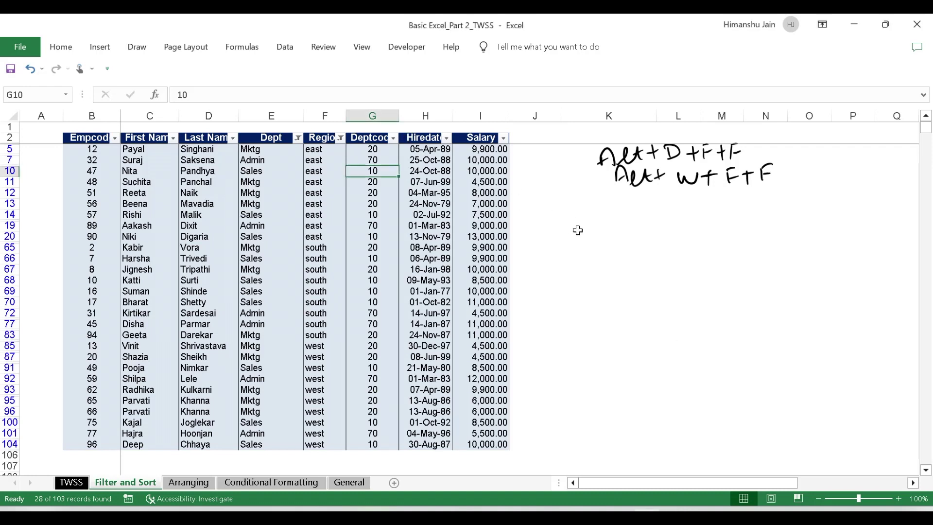
left_click(286, 52)
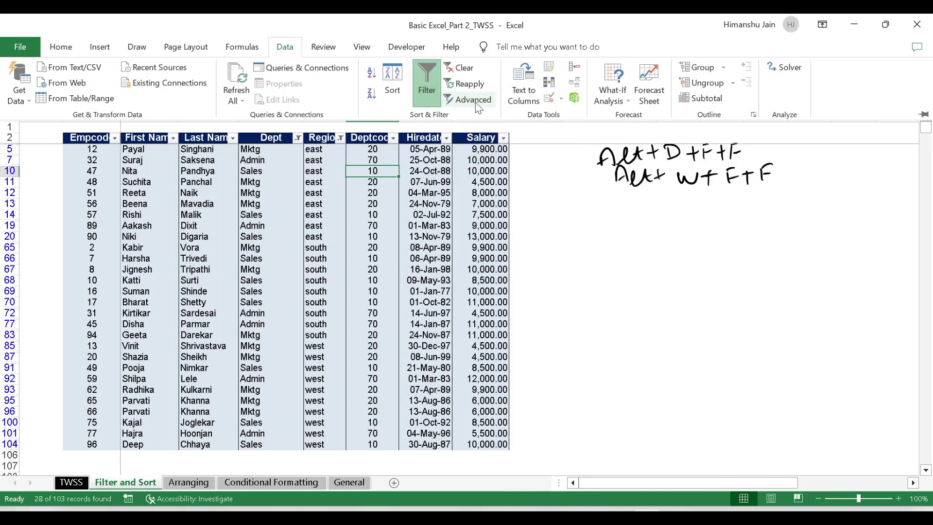
left_click(615, 221)
left_click(619, 225)
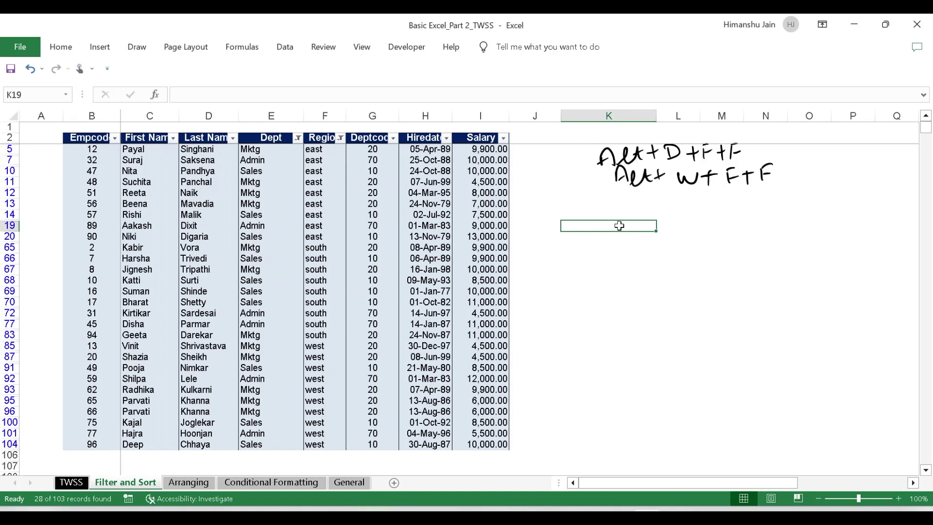
left_click_drag(675, 224, 674, 220)
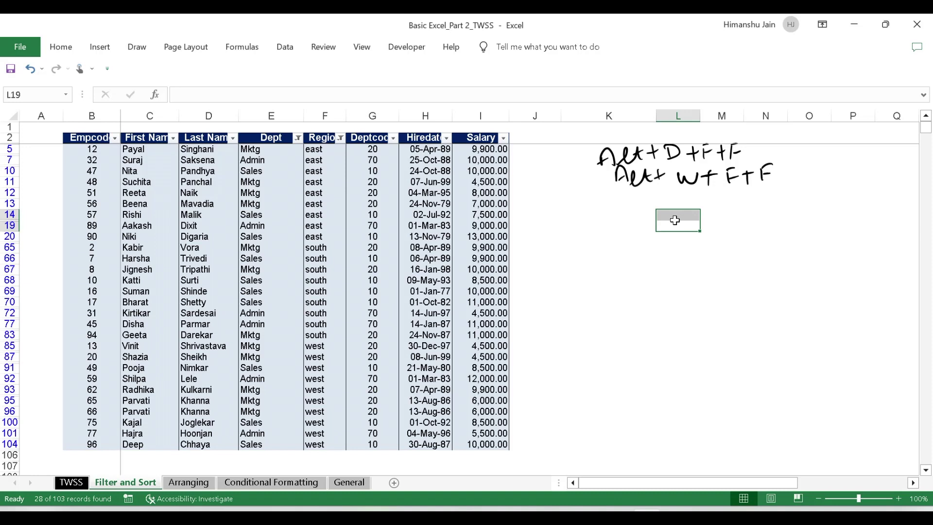
View the Advanced Filter options for the employee table, and close the dialog without applying a filter
key("alt")
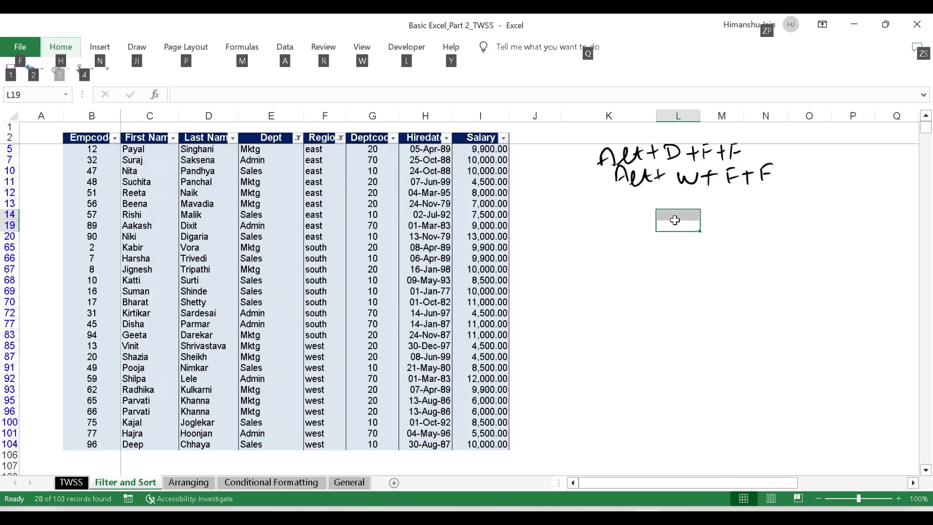
key("Escape")
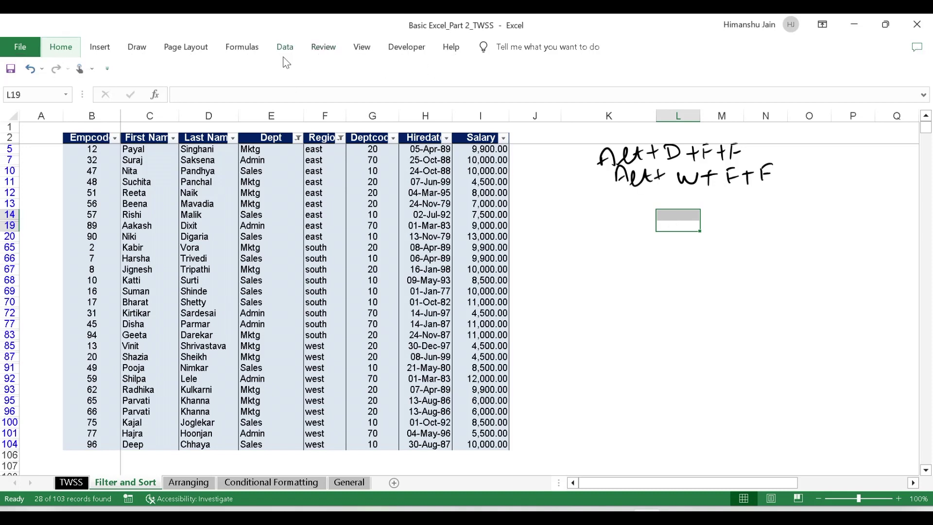
key("alt+a")
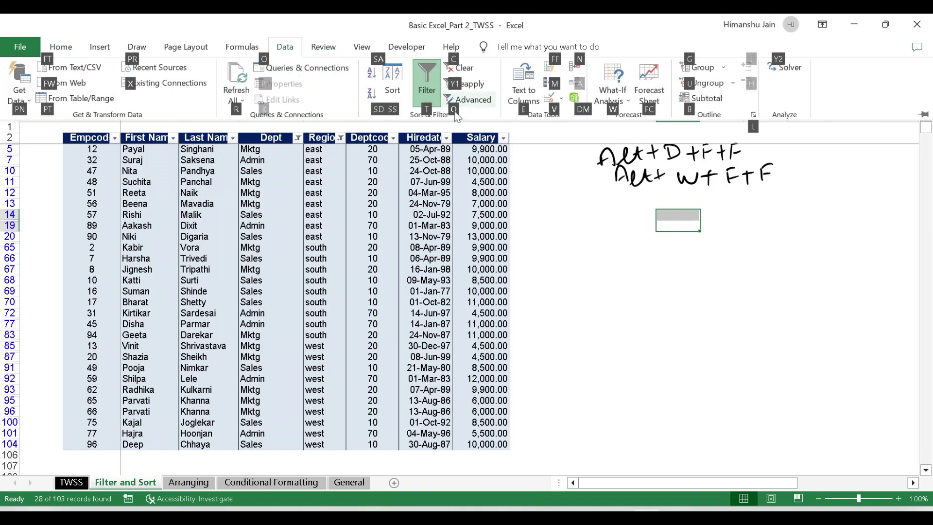
key("q")
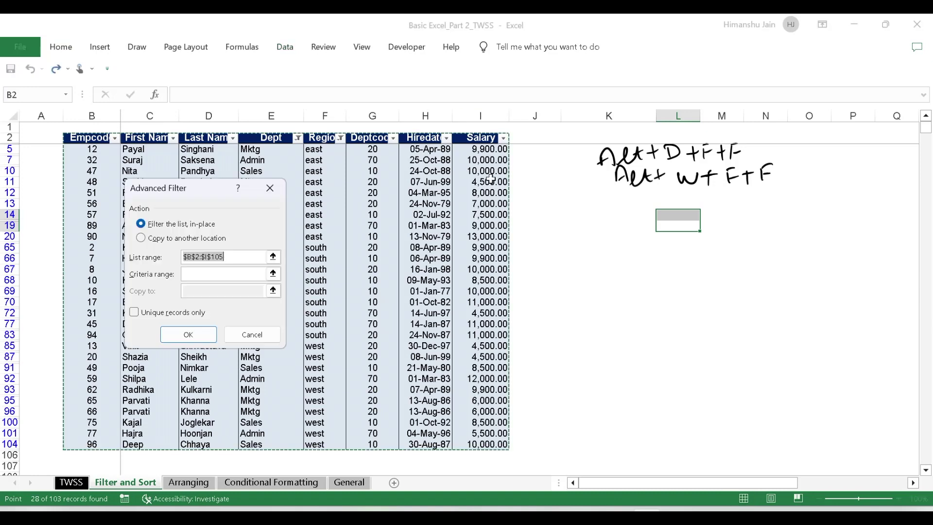
left_click(260, 336)
left_click(727, 291)
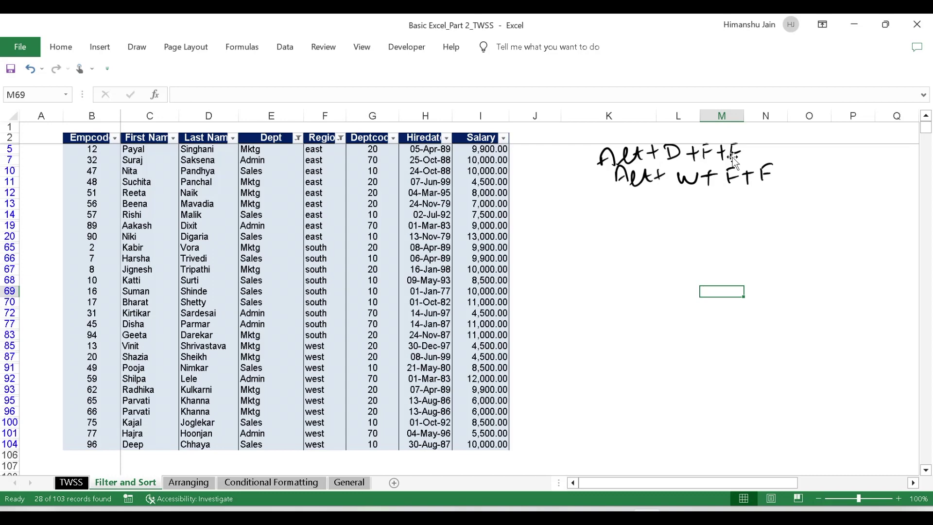
Turn off the AutoFilter on the employee table so that all records show
key("alt")
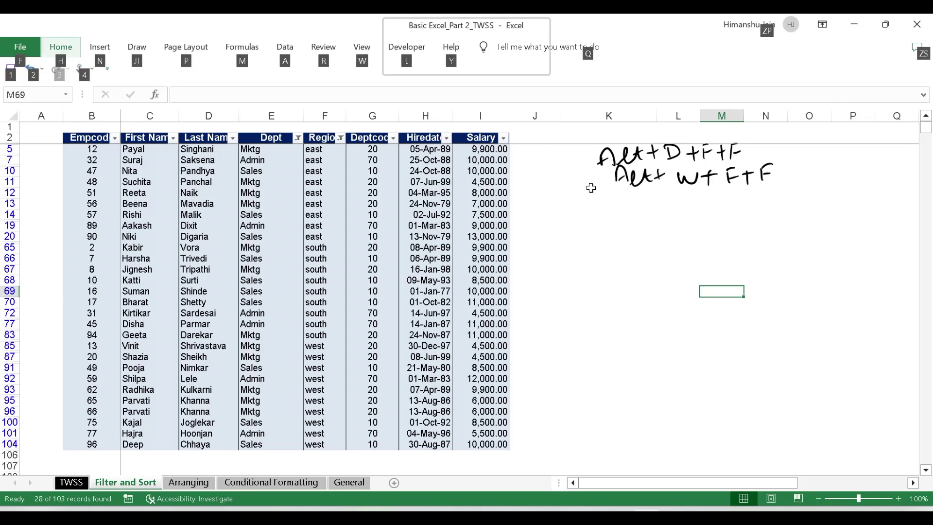
key("d")
key("f")
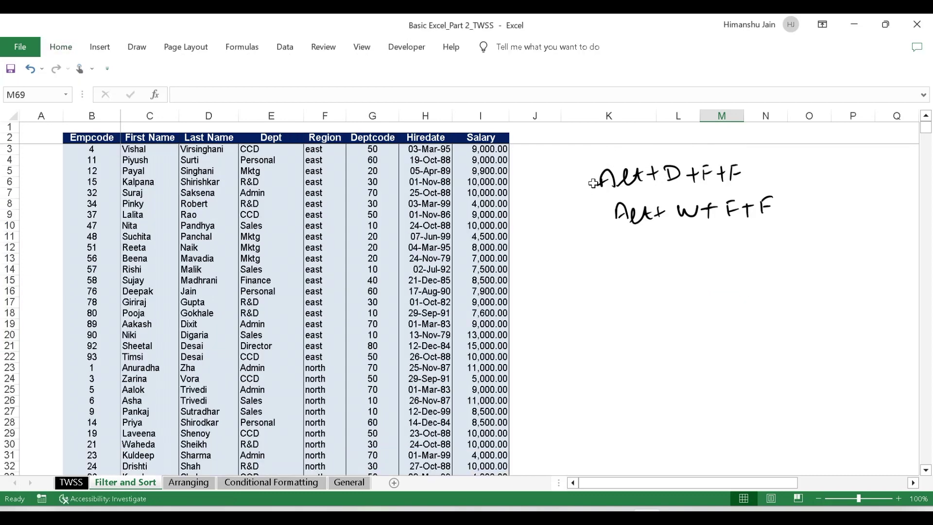
Insert six blank rows at row 1, above the employee table
left_click(10, 126)
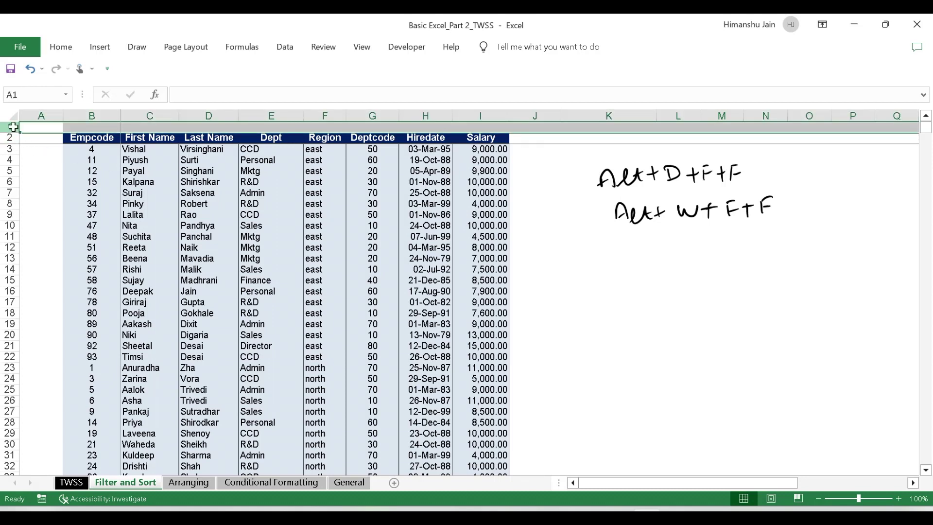
key("ctrl+shift+plus")
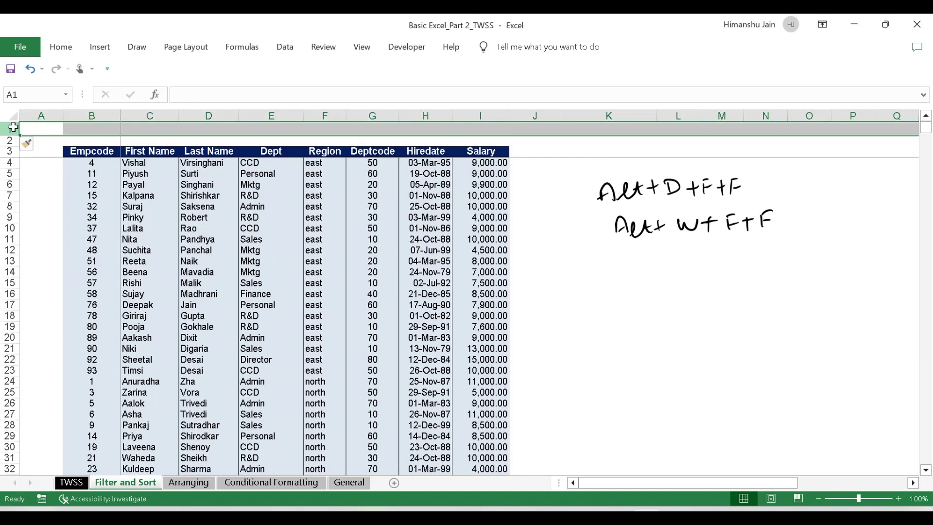
key("ctrl+shift+plus")
key("ctrl+shift+plus")
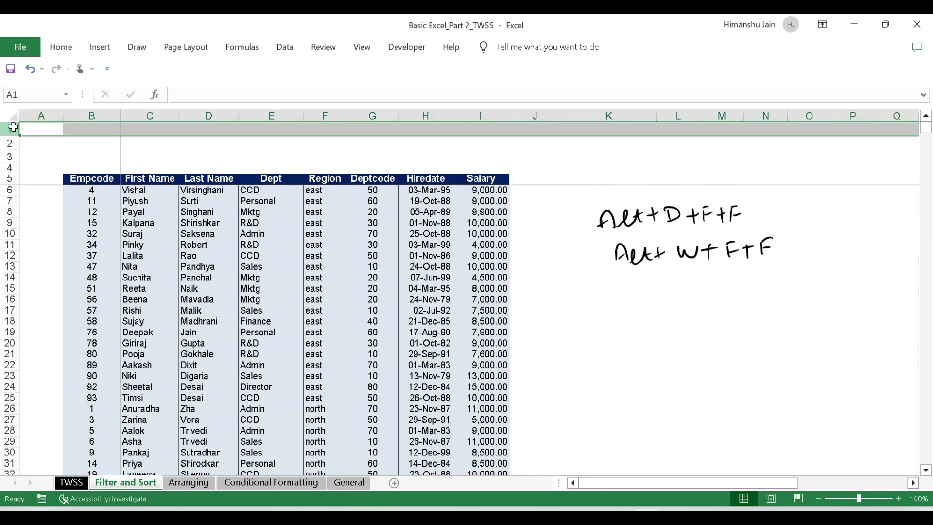
key("ctrl+shift+plus")
key("ctrl+shift+plus")
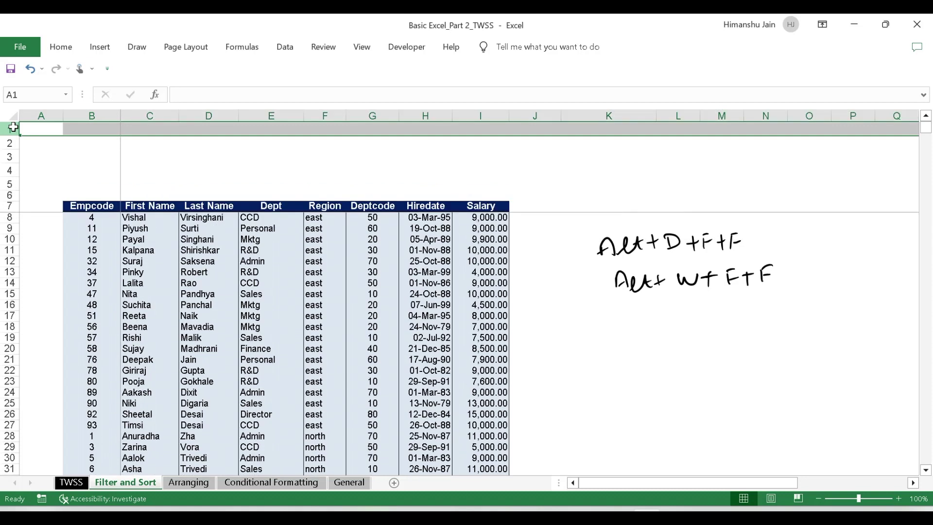
key("ctrl+shift+plus")
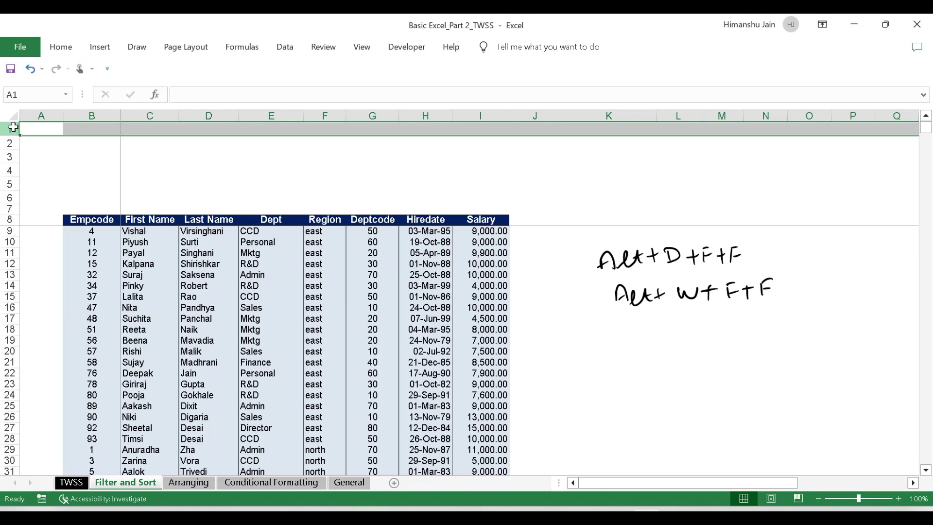
Copy the table's header row from Empcode to Salary, B8:I8, and paste it into row 1 starting at B1
key("Down")
key("Down")
key("Down")
key("Down")
key("Down")
key("Down")
key("Down")
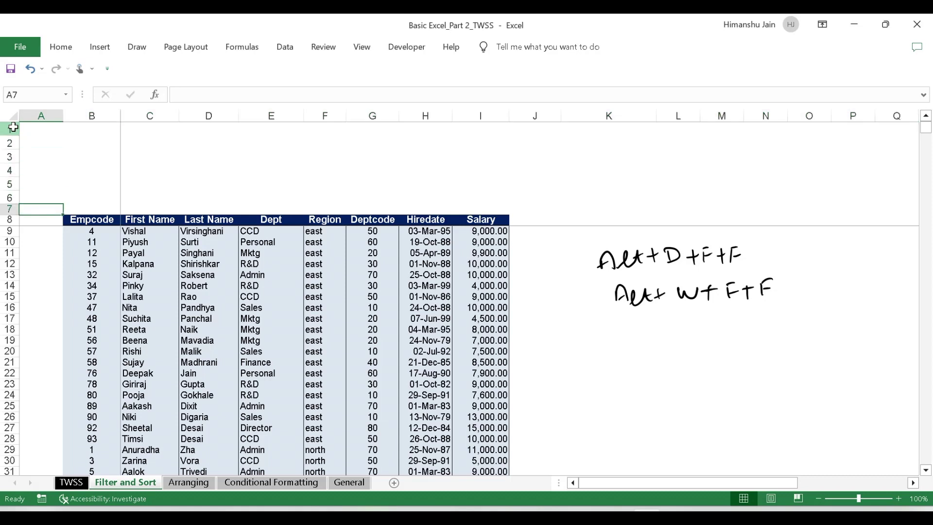
key("Right")
key("ctrl+shift+Right")
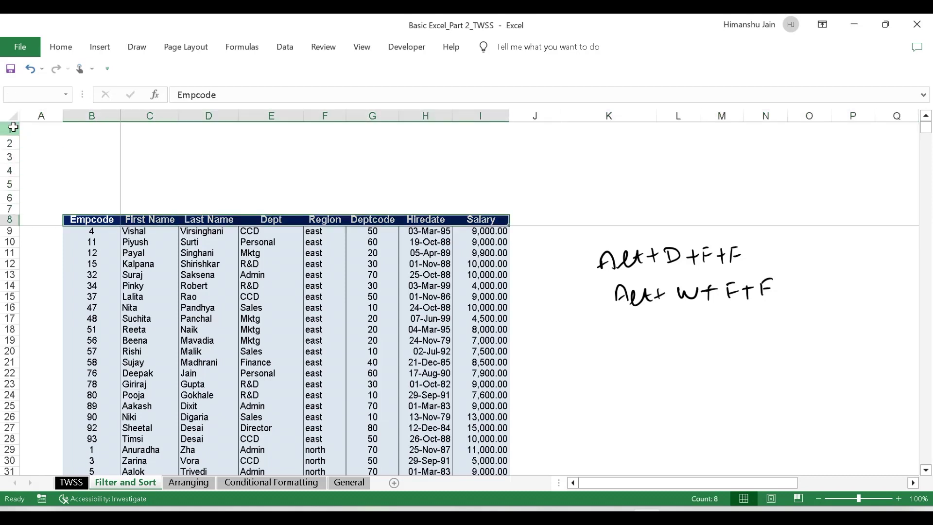
key("ctrl+c")
key("Up")
key("Up")
key("Up")
key("Up")
key("Up")
key("Up")
key("Up")
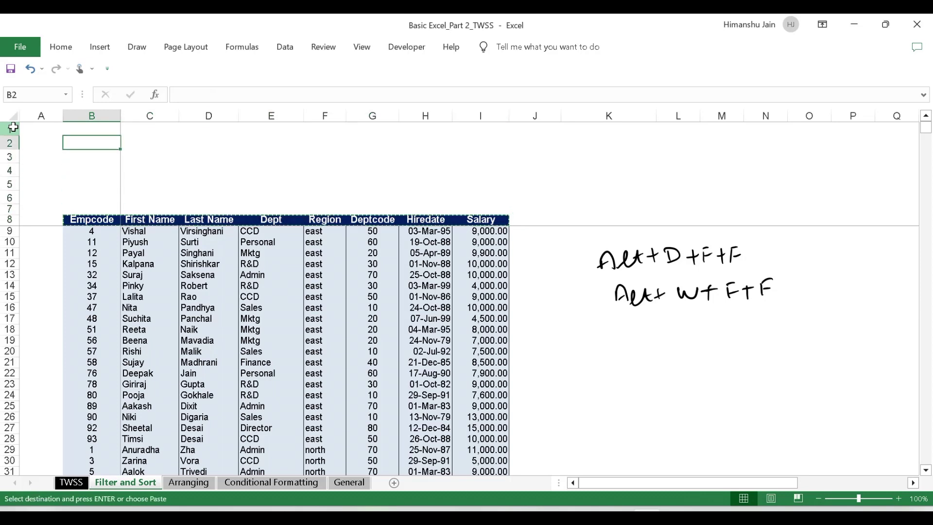
key("ctrl+v")
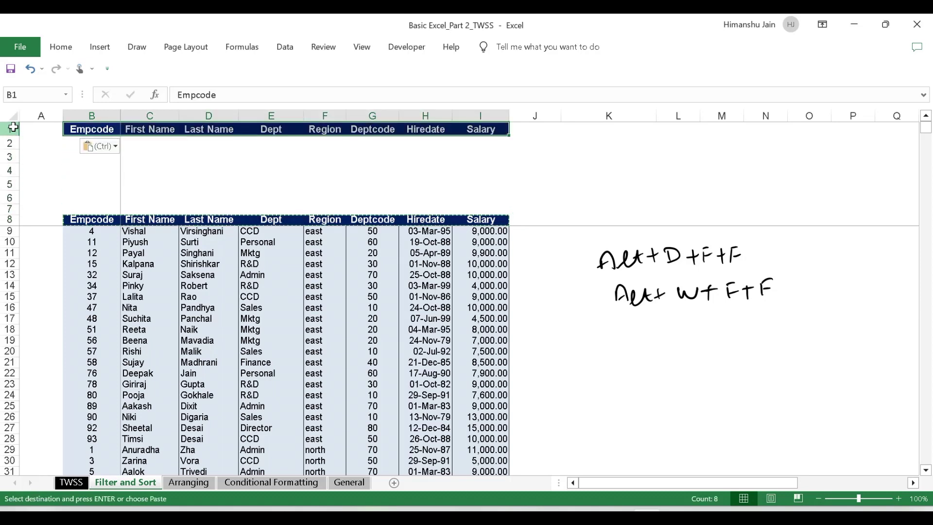
Go through the pasted headings in row 1 from Empcode to Salary and back
key("Right")
key("Right")
key("Right")
key("Right")
key("Right")
key("Right")
key("Right")
key("Right")
key("Left")
key("Left")
key("Left")
key("Left")
key("Left")
key("Left")
key("Left")
key("Left")
key("Left")
Enter the criterion admin in E2, under the pasted Dept heading
key("Right")
key("Right")
key("Right")
key("Right")
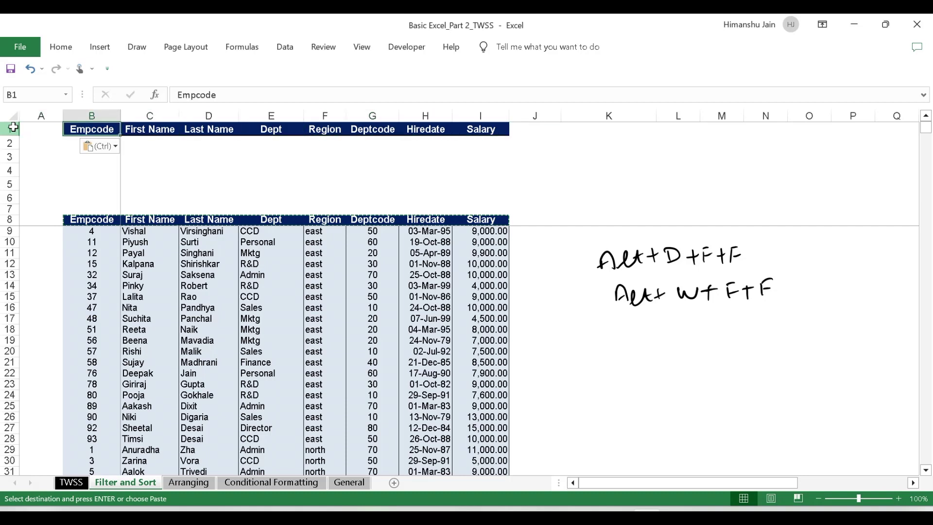
key("Right")
key("Down")
key("Left")
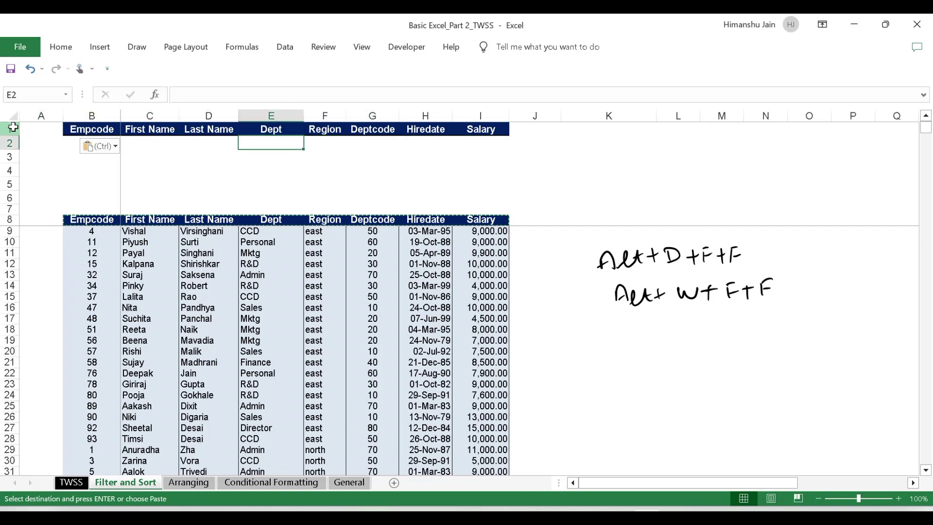
key("Left")
key("Right")
key("Right")
key("Left")
type("admin")
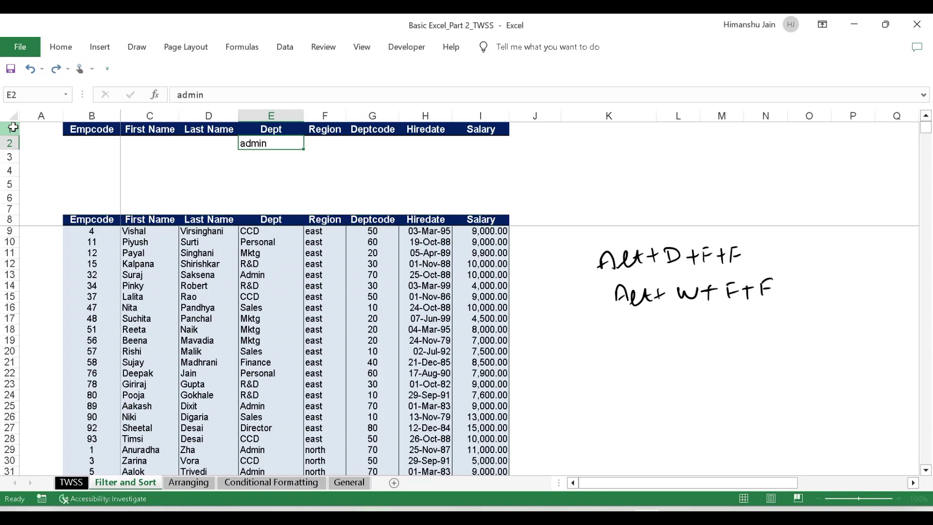
Enter the criterion east in F2, under the pasted Region heading beside admin
key("Return")
key("Up")
key("Right")
type("east")
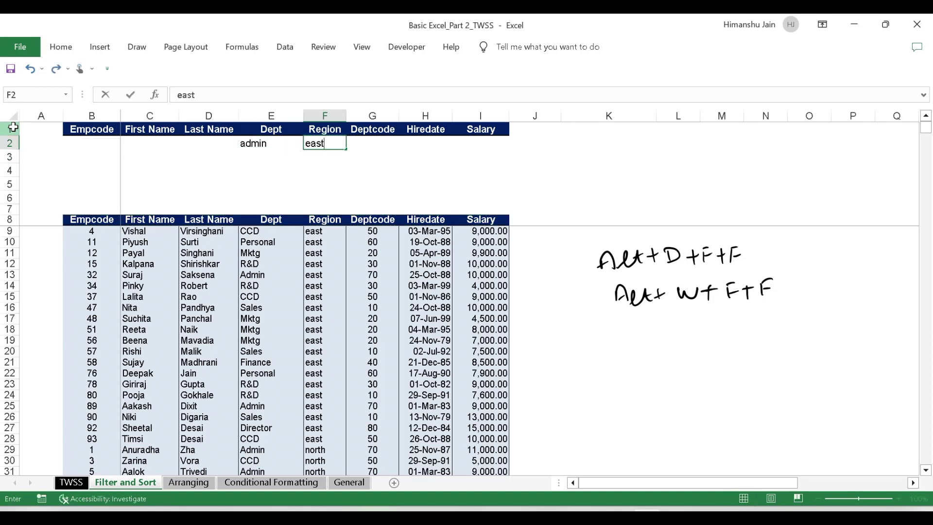
key("Return")
Add a second criteria row with sales in E3 under Dept and west in F3 under Region
key("Left")
type("sales")
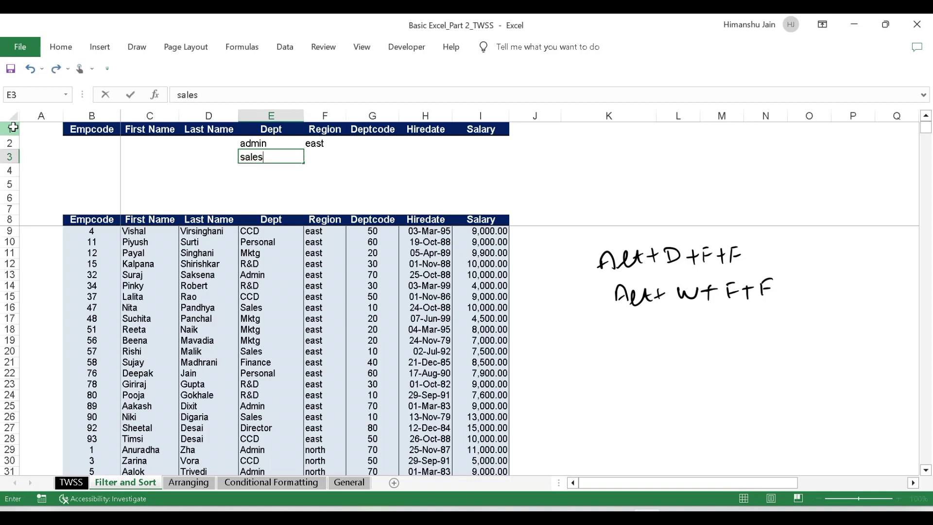
key("Return")
key("Up")
key("Right")
type("west")
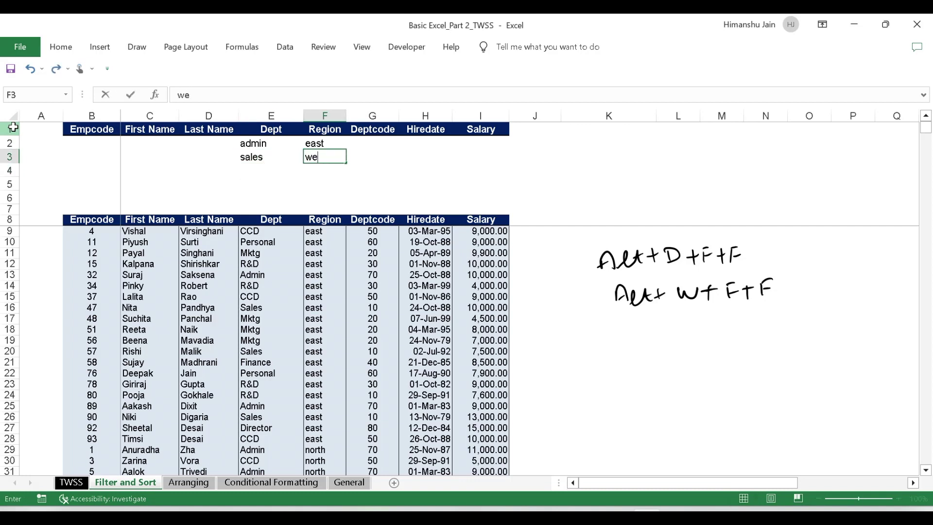
key("Return")
Review the Dept and Region criteria pairs entered in E2:F3
key("Left")
key("Left")
key("Right")
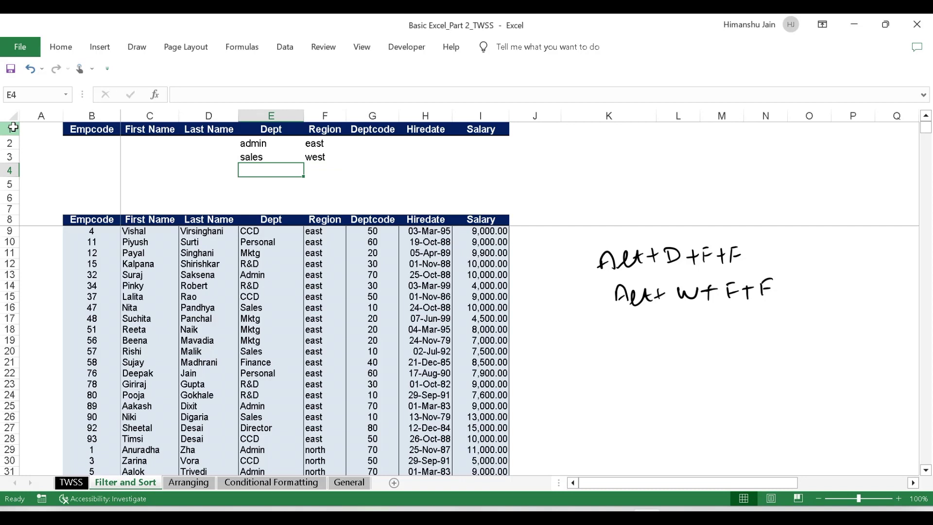
key("Up")
key("Up")
key("Right")
key("Down")
key("Left")
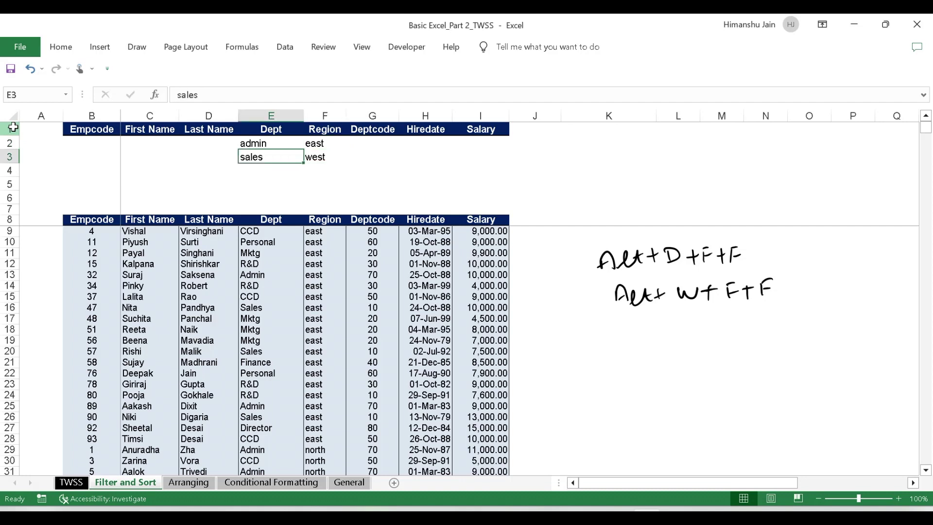
key("Right")
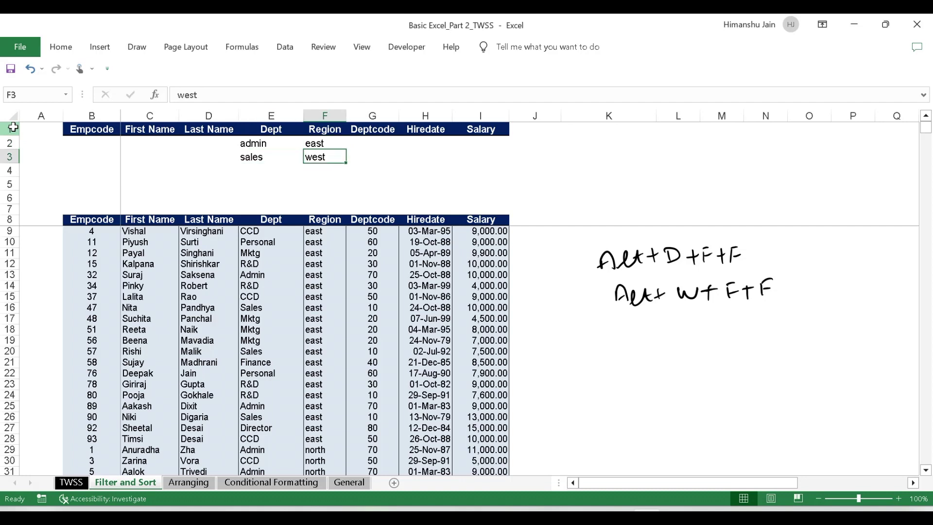
key("Left")
key("Left")
key("Down")
key("Down")
key("Right")
key("Right")
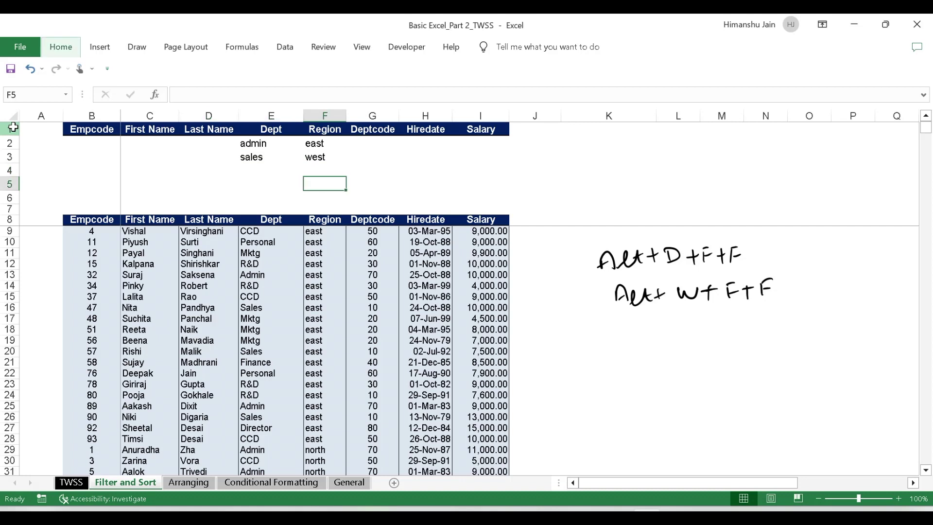
Start an Advanced Filter and set its list range to the whole employee table, B8:I111
key("alt")
key("a")
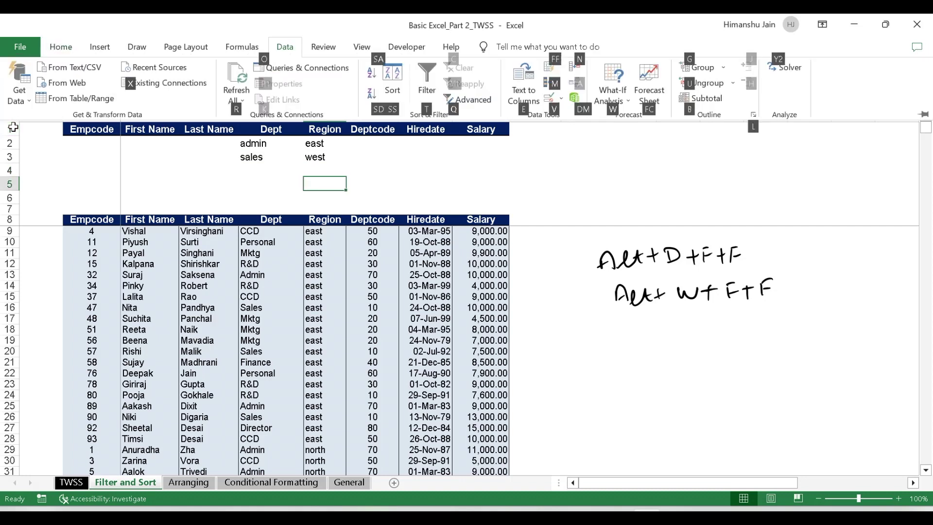
key("q")
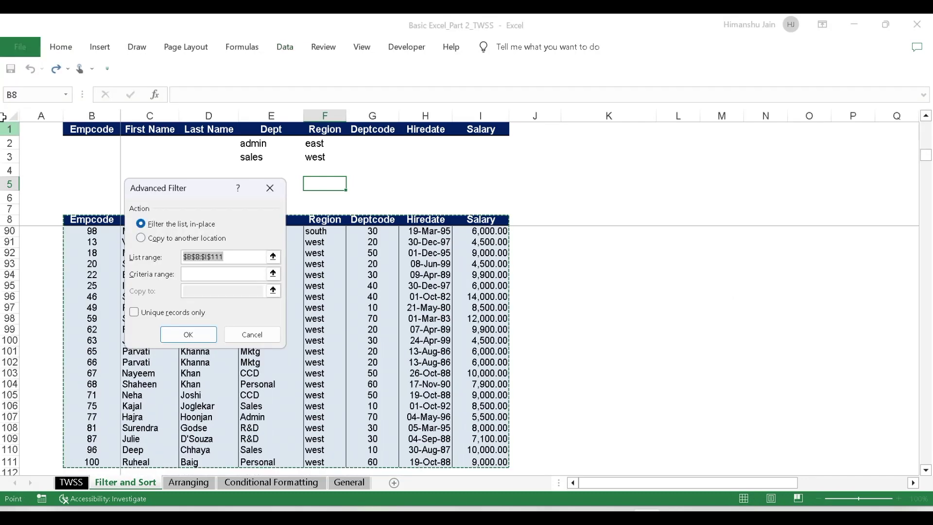
left_click_drag(200, 185, 597, 174)
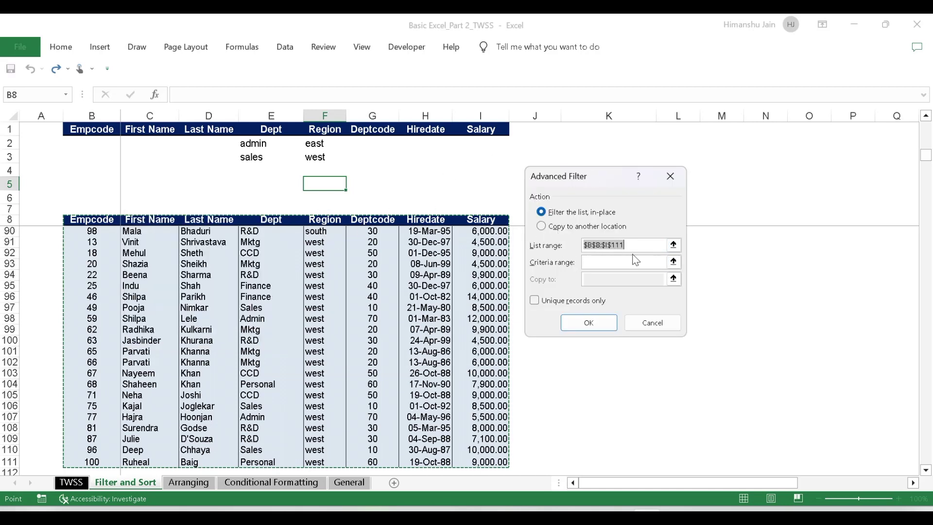
left_click(83, 201)
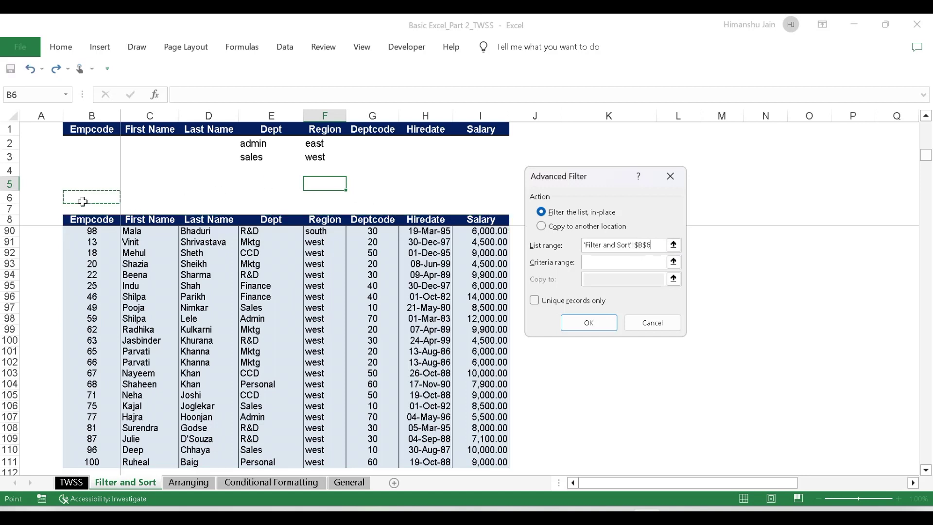
key("Down")
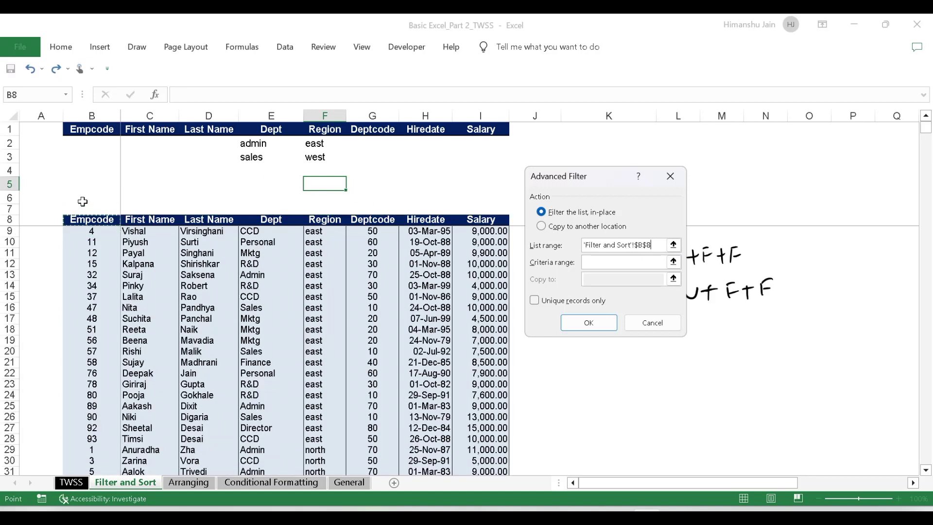
key("Left")
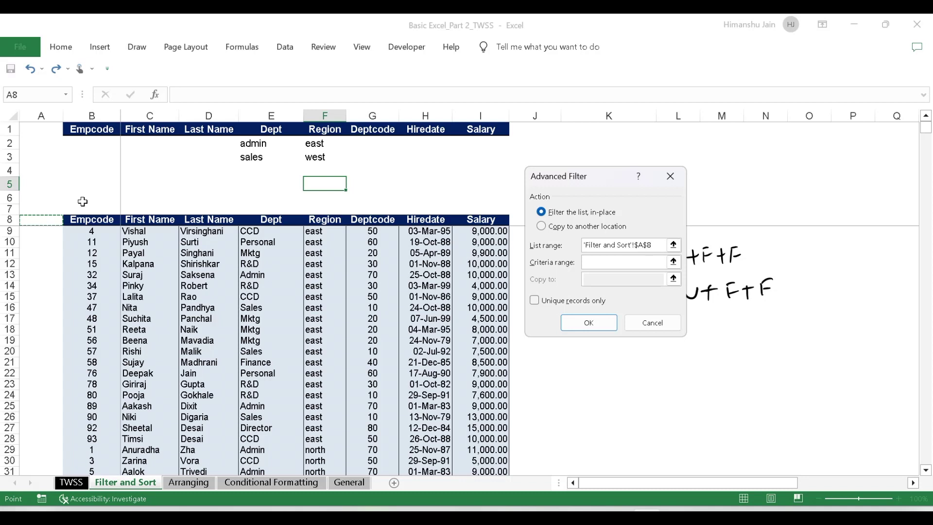
key("Right")
key("ctrl+shift+Right")
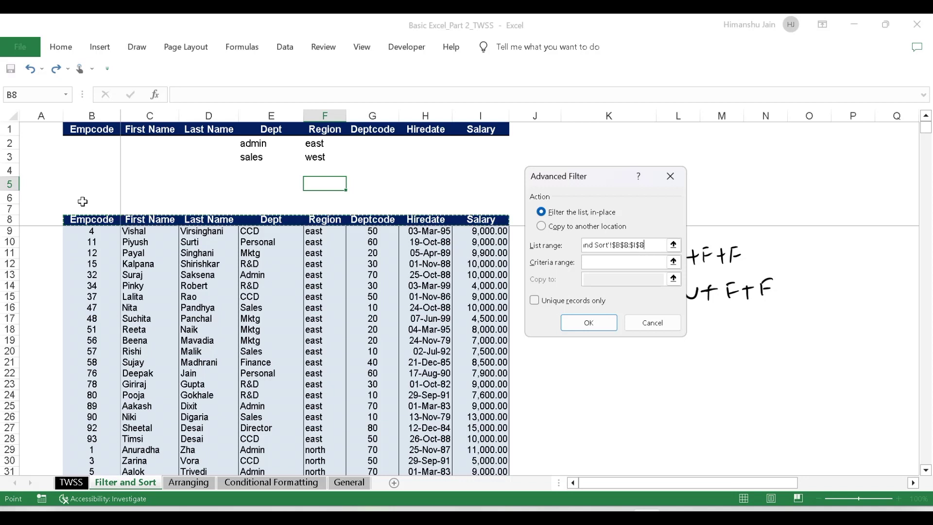
key("ctrl+shift+Down")
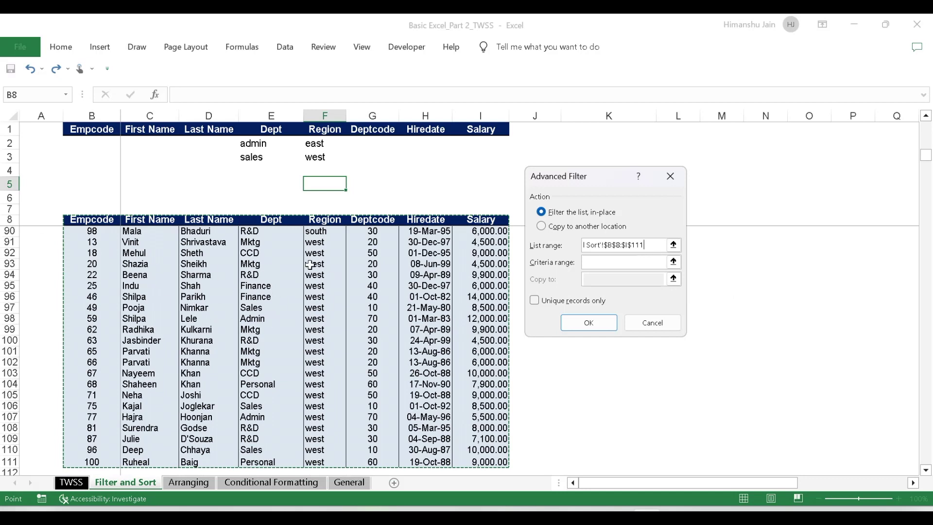
Set the Advanced Filter's criteria range to B1:I3 and filter the list in place
key("Tab")
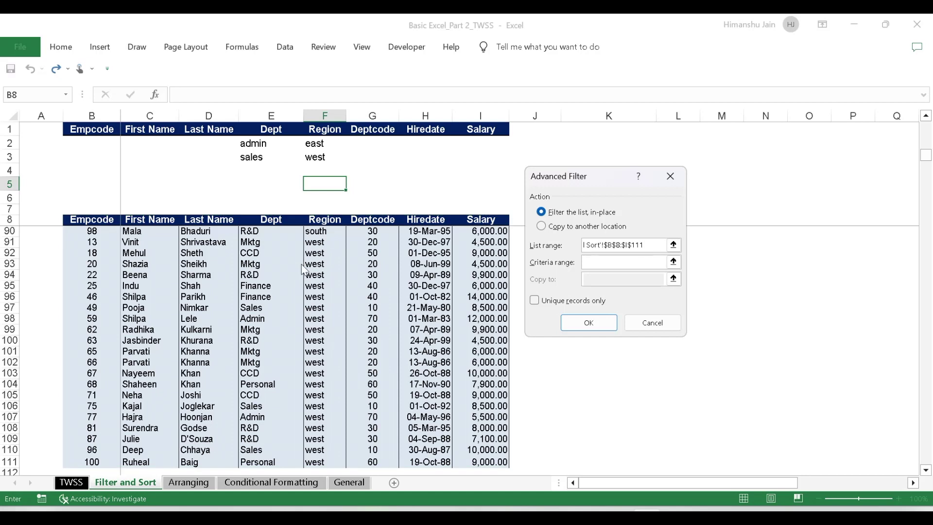
left_click(93, 131)
left_click_drag(92, 131, 425, 156)
key("shift+Right")
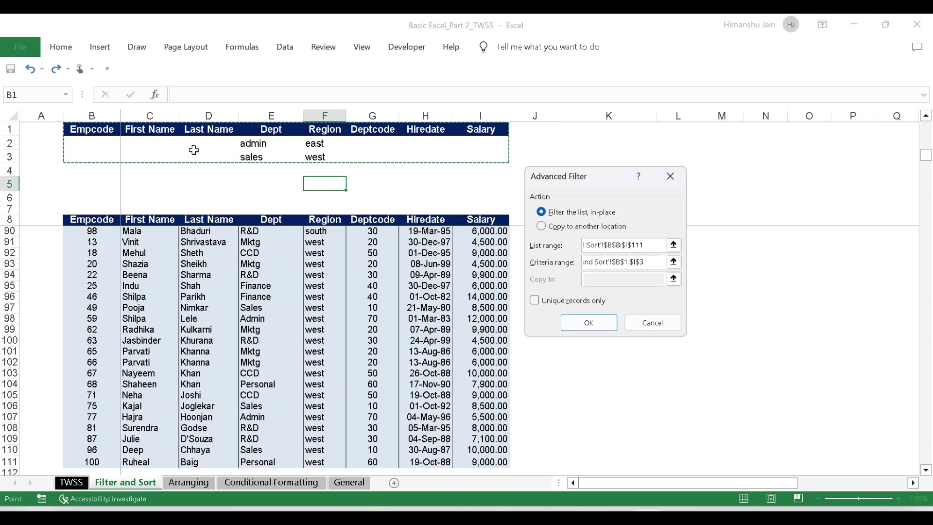
left_click(588, 323)
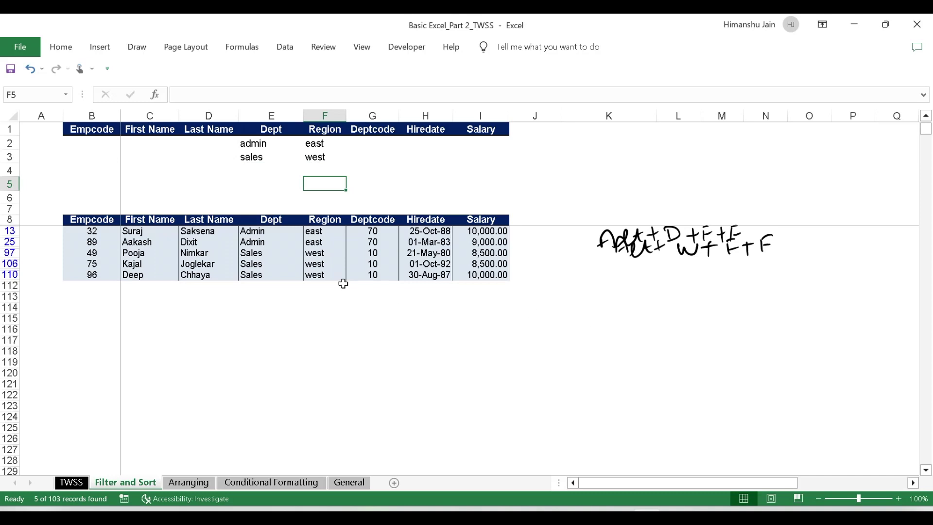
Check the Dept and Region values of the filtered records against the criteria
left_click(271, 232)
key("Right")
left_click(268, 253)
left_click(323, 253)
key("Left")
key("Right")
key("Right")
key("Right")
key("Right")
key("Right")
key("Right")
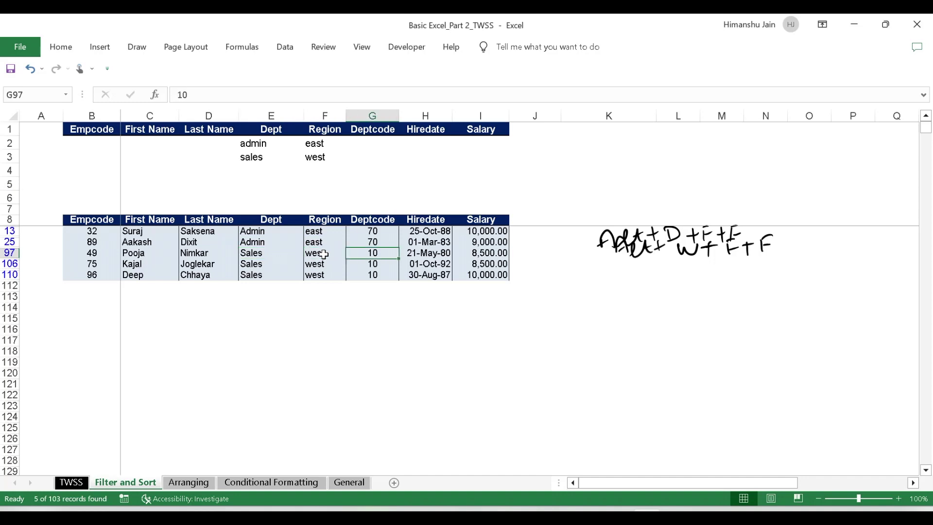
key("Left")
key("Left")
key("Left")
key("Left")
key("Up")
key("Up")
key("Up")
key("Up")
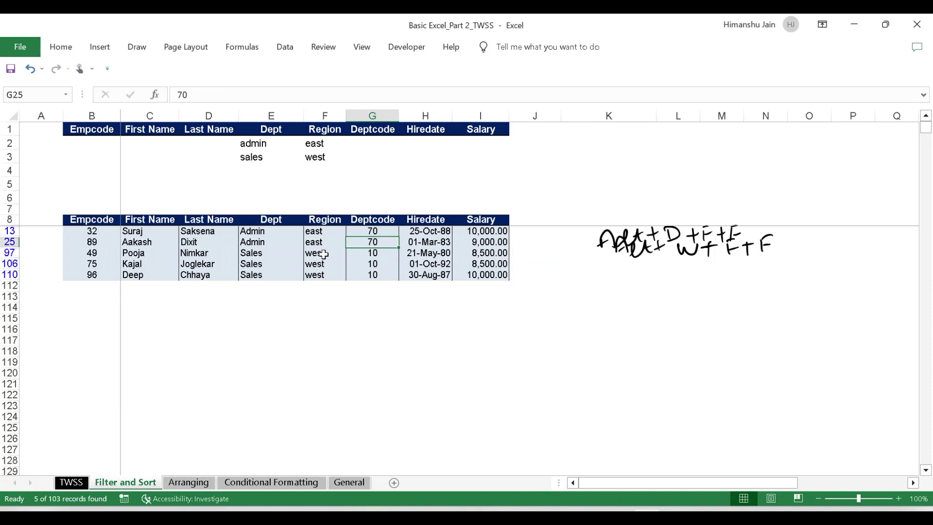
key("Left")
key("Left")
key("Left")
key("Left")
key("Left")
key("Left")
key("Right")
key("Right")
key("Right")
key("Right")
key("Right")
key("Right")
key("Right")
key("Right")
key("Right")
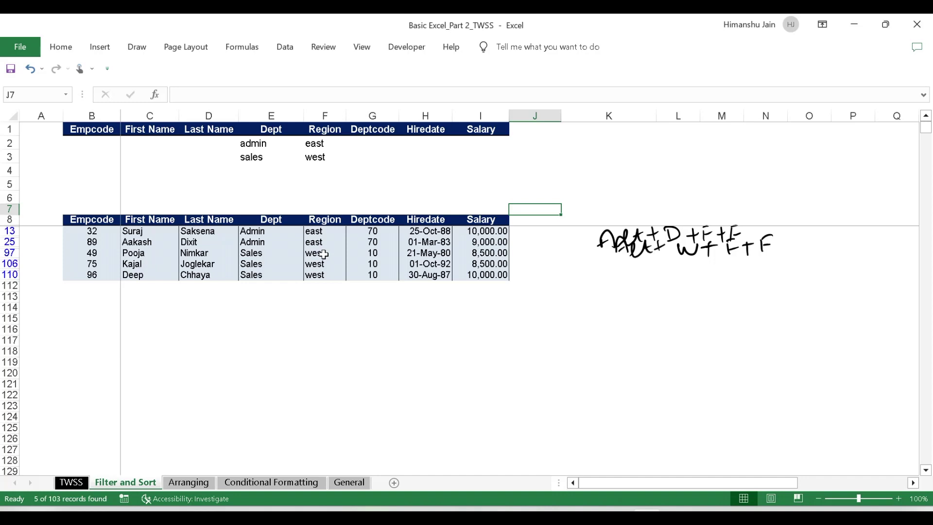
Clear the Advanced Filter by switching the employee table to AutoFilter, showing all records
key("alt")
key("d")
key("f")
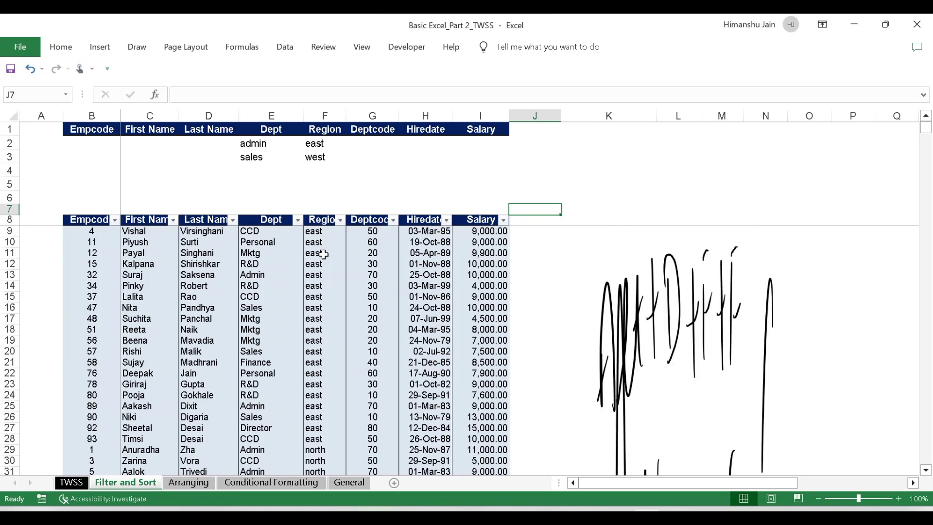
Delete the stretched handwritten ink notes beside the employee table
left_click(662, 319)
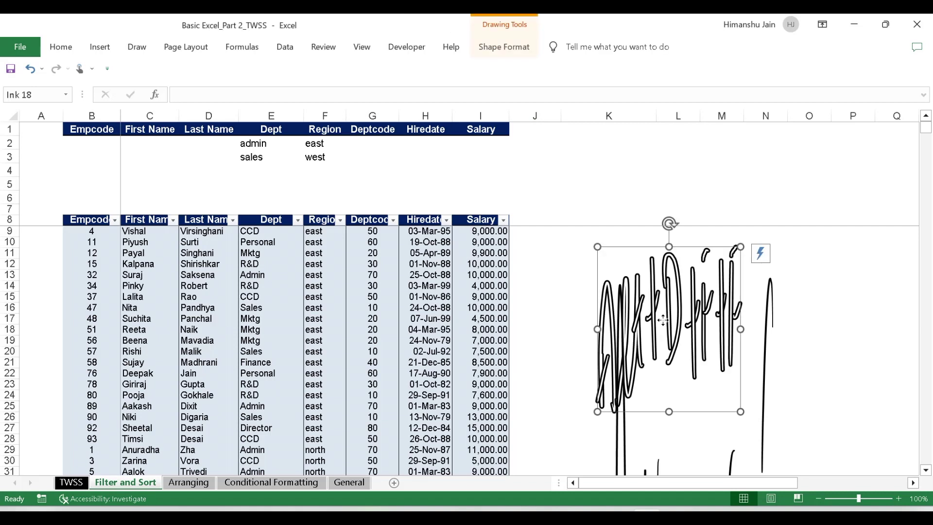
key("Delete")
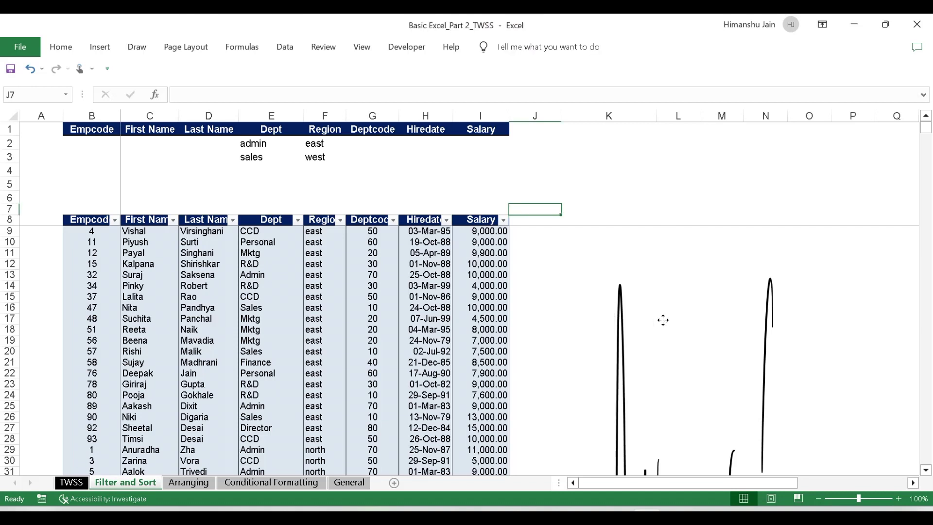
left_click(623, 333)
key("Delete")
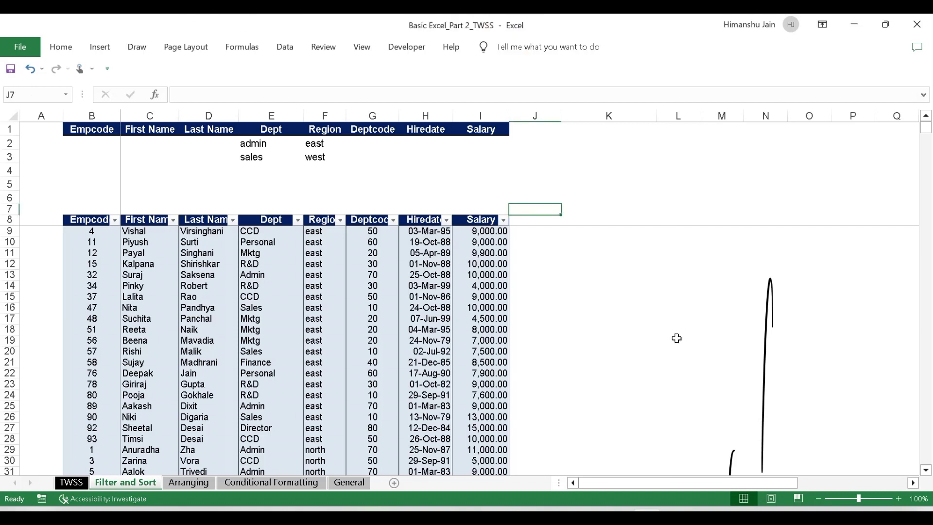
left_click(769, 314)
key("Delete")
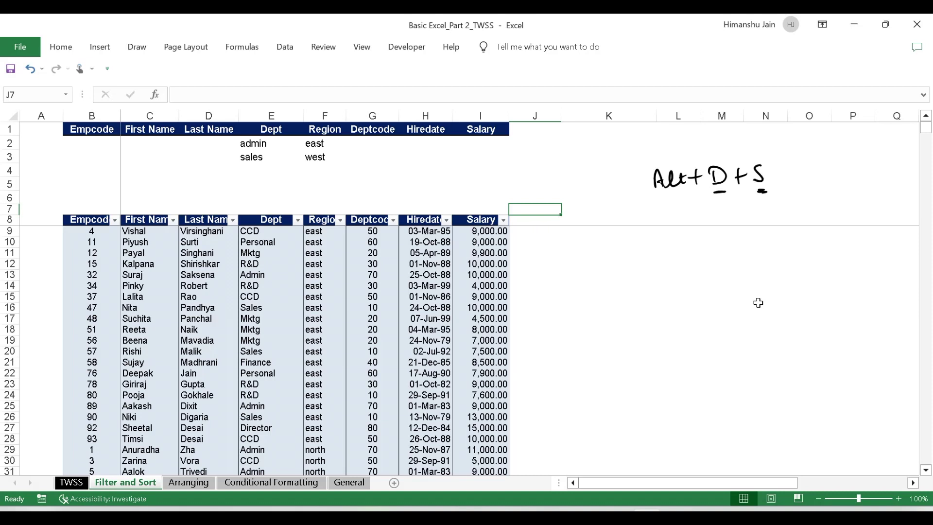
Turn off AutoFilter to remove the filter arrows from the table's header row
key("alt")
key("d")
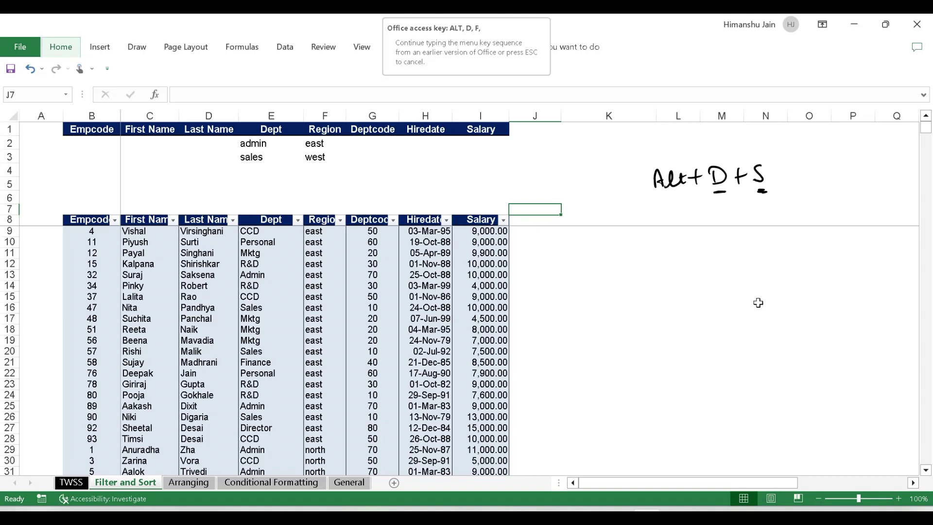
key("f")
key("f")
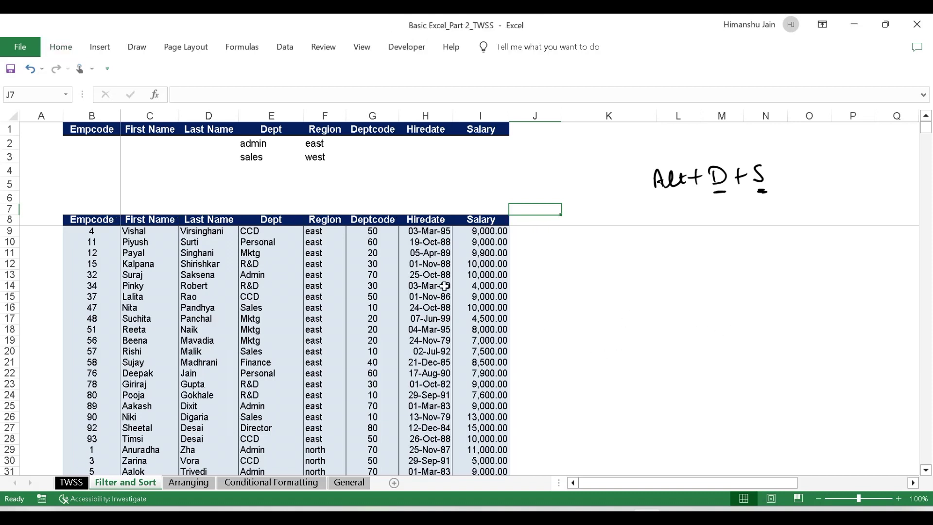
Go through the employee table's first record and its row 8 headings across the columns
left_click(140, 262)
left_click(93, 214)
key("Down")
key("Down")
key("Right")
key("Right")
key("Left")
key("Left")
key("Right")
key("Right")
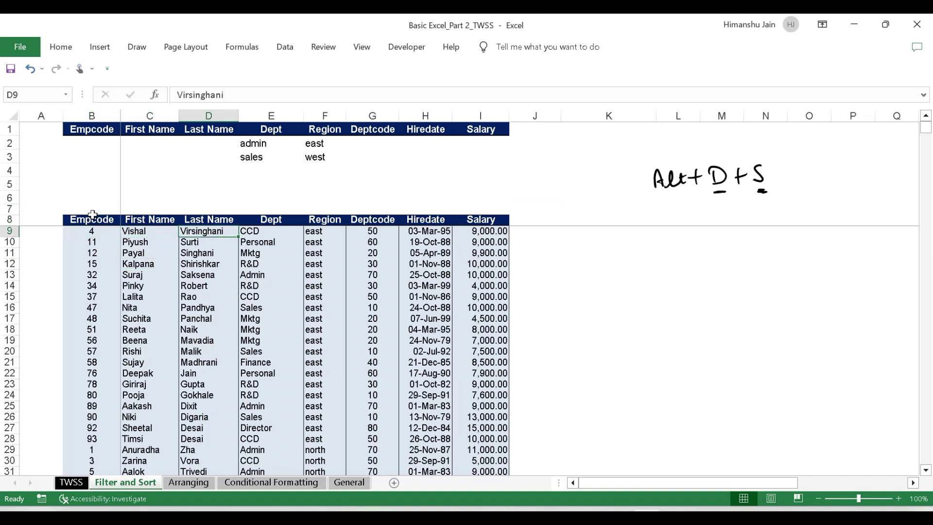
key("Left")
key("Right")
key("Up")
key("Down")
key("Up")
key("Left")
key("Left")
key("Left")
key("Right")
key("Right")
key("Right")
key("Right")
key("Right")
key("Right")
key("Right")
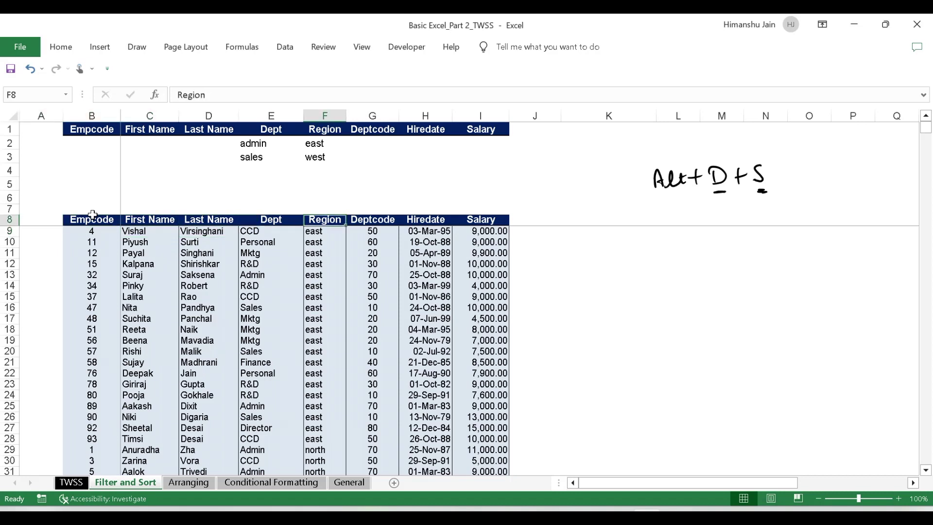
key("Right")
key("Right")
key("Left")
key("Left")
key("Left")
key("Left")
key("Left")
key("Left")
key("Left")
key("Left")
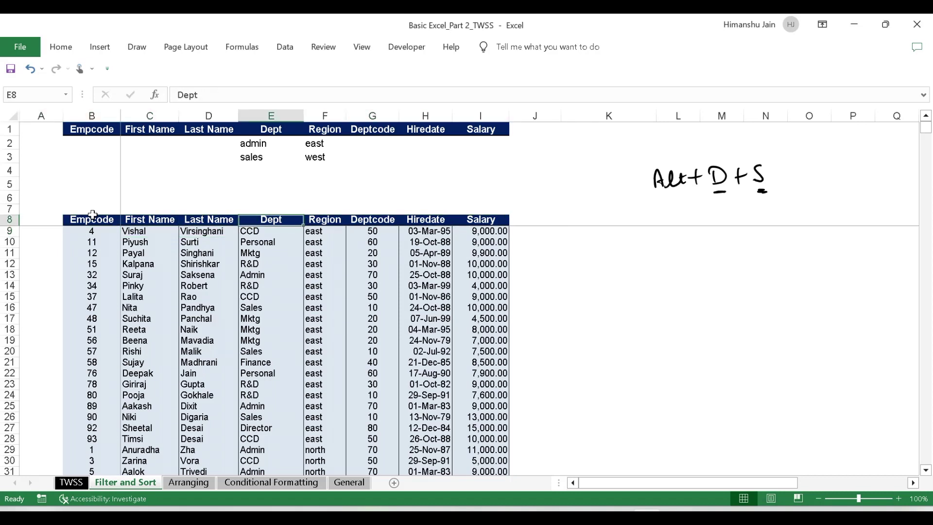
Sort the whole employee table, from its row 8 headings down, by Last Name on cell values in A to Z order
key("Left")
key("Right")
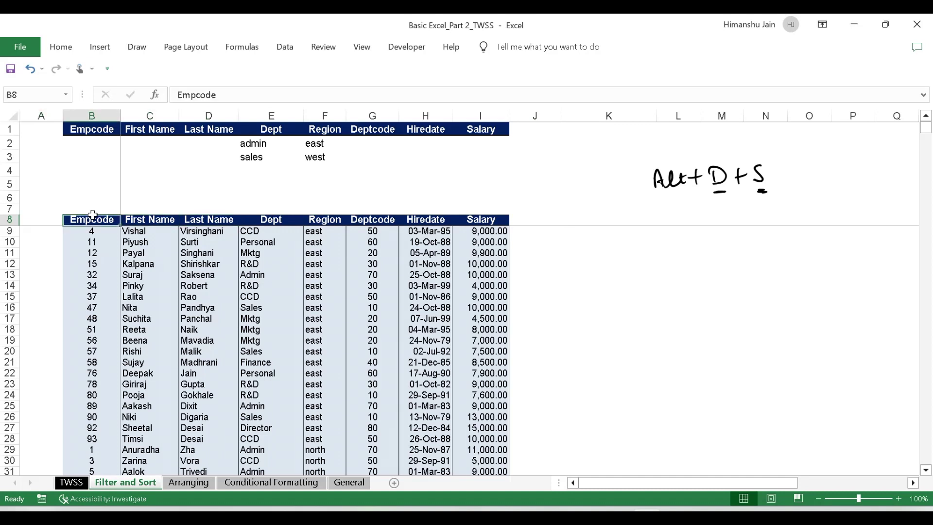
key("ctrl+shift+Right")
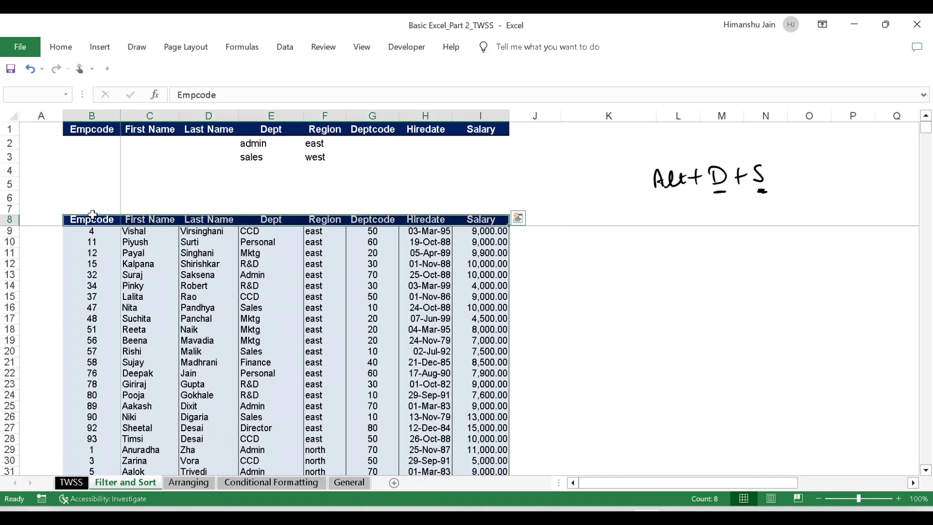
key("ctrl+shift+Down")
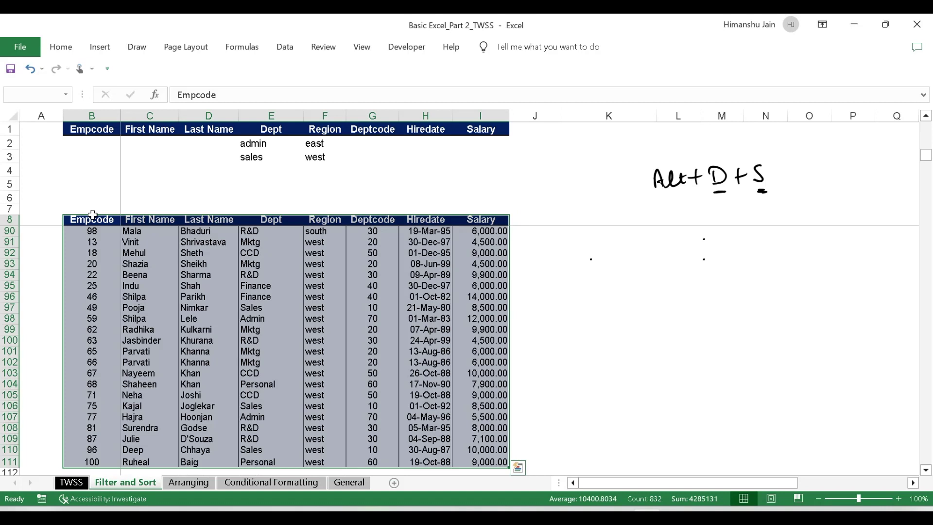
key("alt")
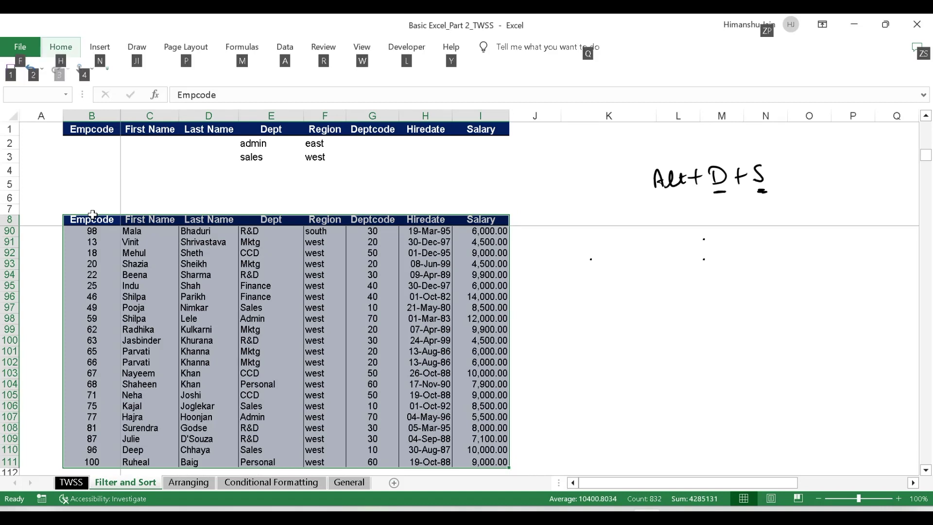
key("d")
key("s")
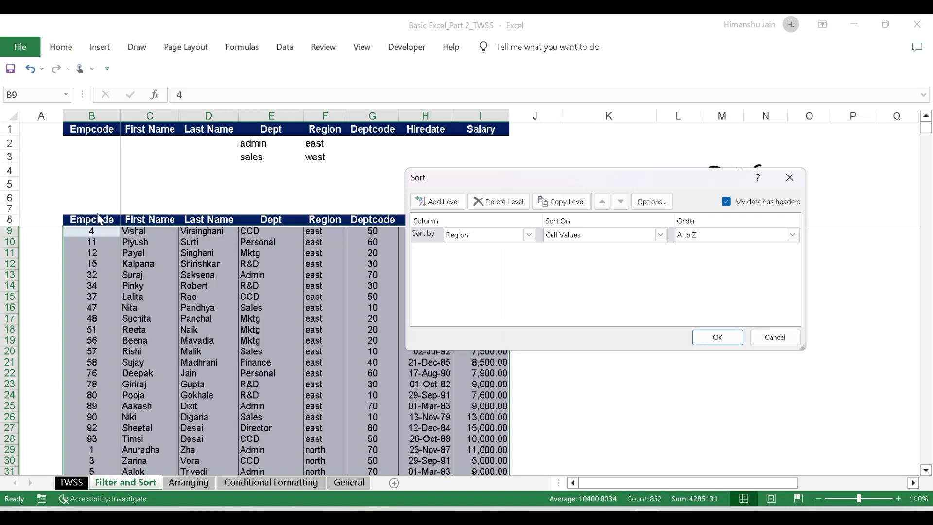
left_click(499, 235)
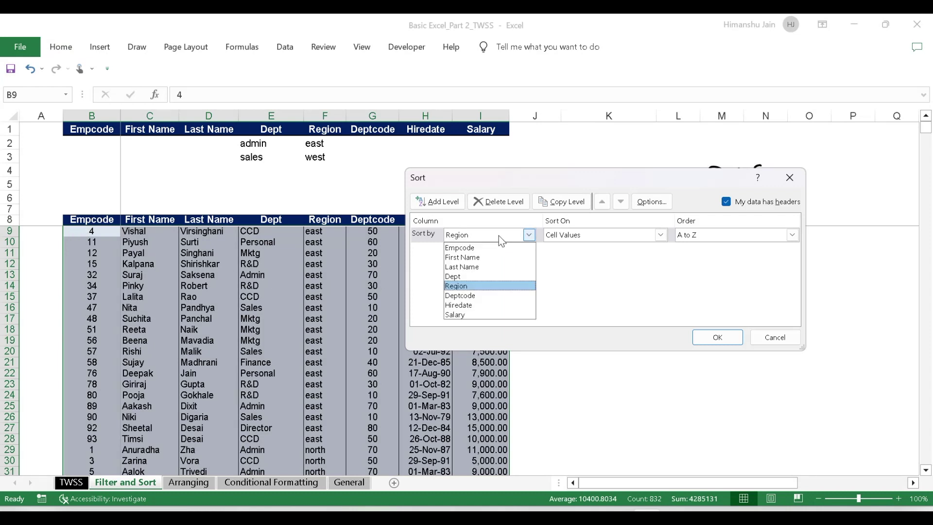
left_click(475, 267)
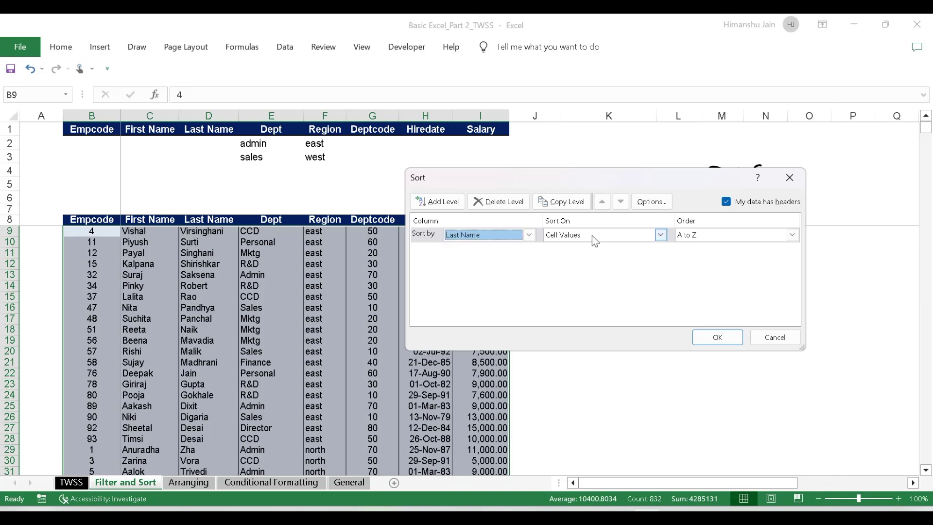
left_click(724, 239)
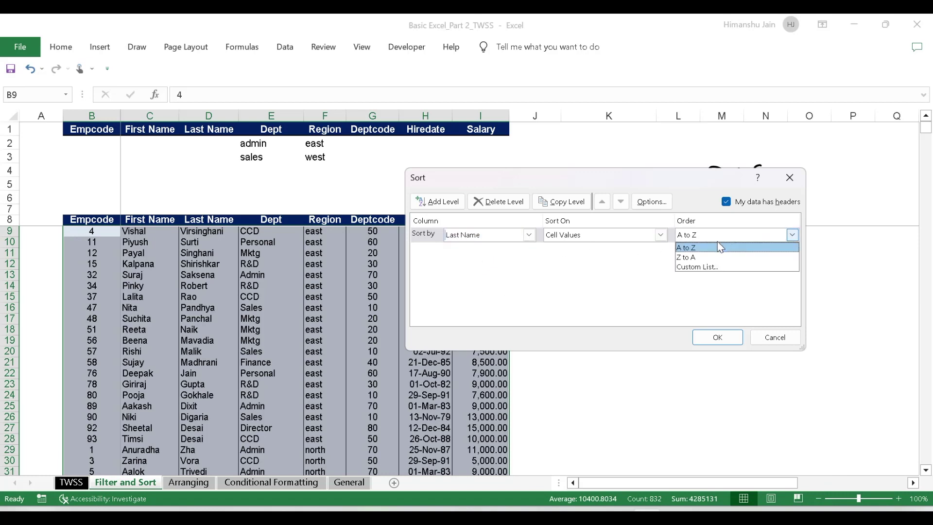
left_click(706, 247)
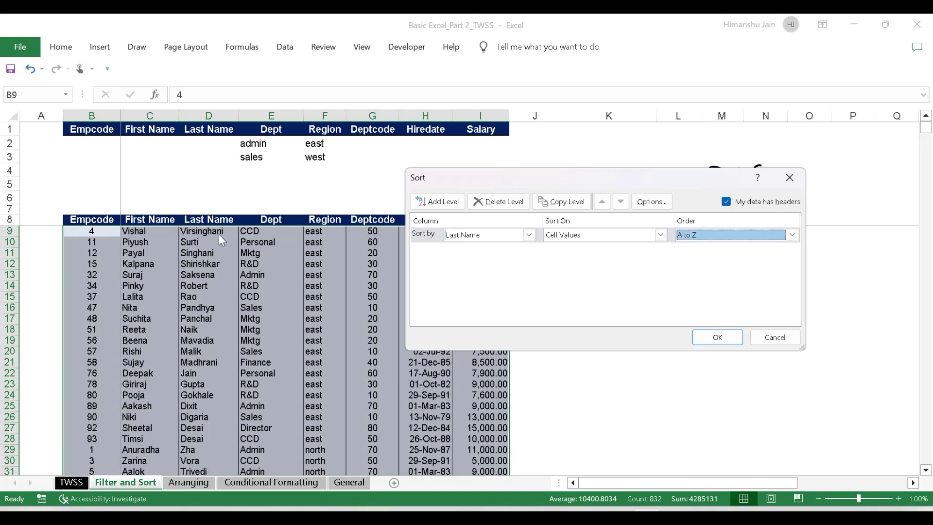
left_click(714, 339)
left_click(343, 342)
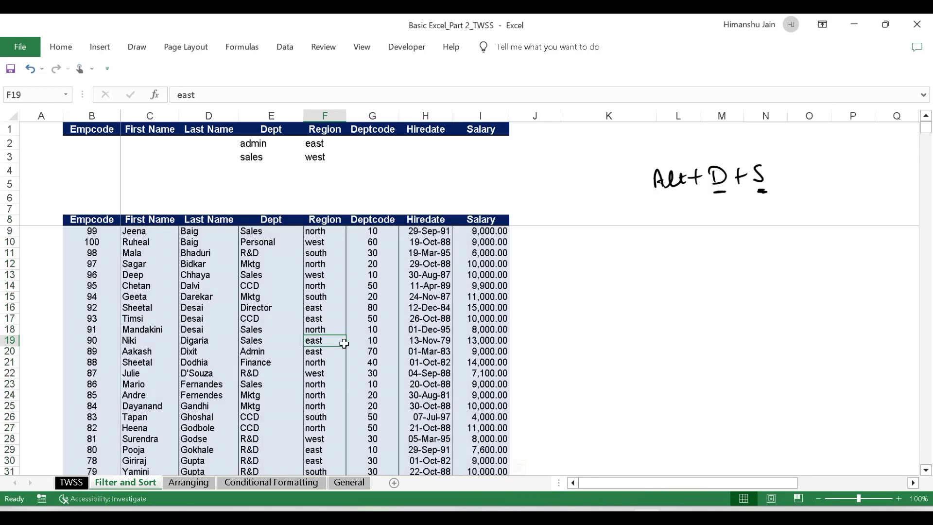
Check the order of the entries in the employee table's Last Name column
left_click(219, 233)
left_click_drag(220, 233, 214, 437)
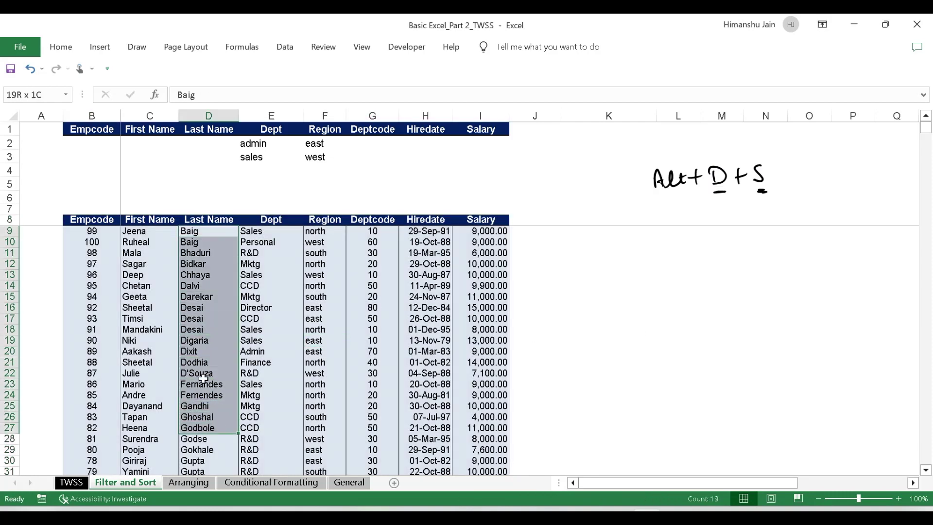
left_click(194, 264)
left_click(207, 221)
left_click_drag(207, 226, 195, 464)
left_click_drag(145, 285, 146, 275)
Sort the whole employee table by First Name on cell values in Z to A order and check the First Name column
left_click(95, 223)
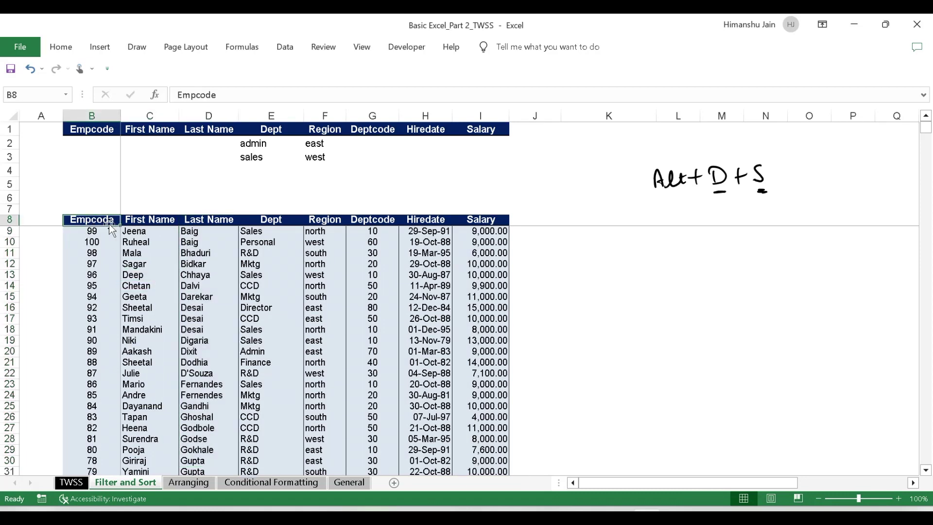
key("ctrl+shift+Right")
key("ctrl+shift+Down")
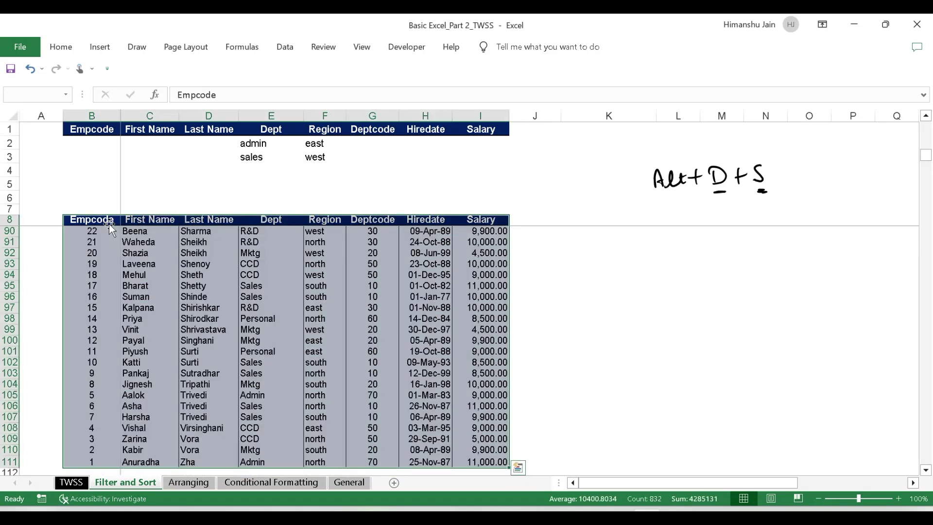
key("alt")
key("d")
key("s")
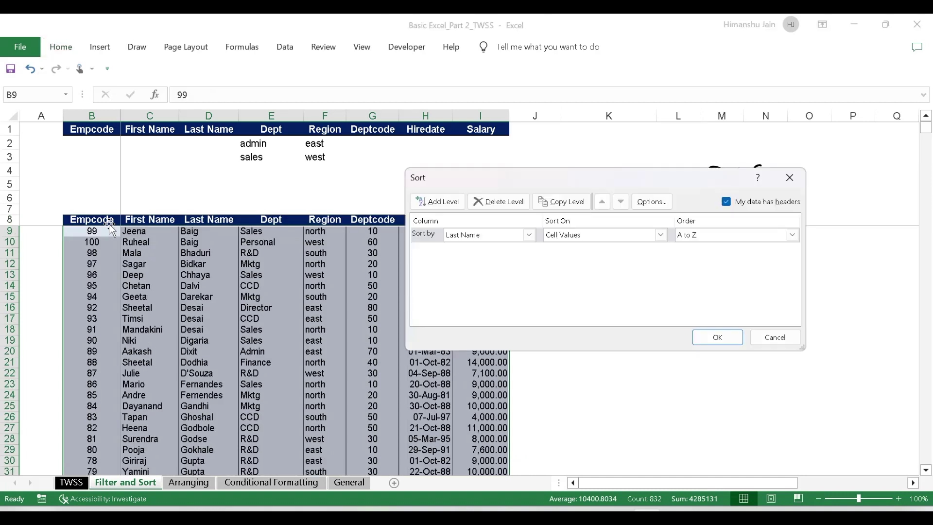
left_click(485, 237)
left_click(484, 256)
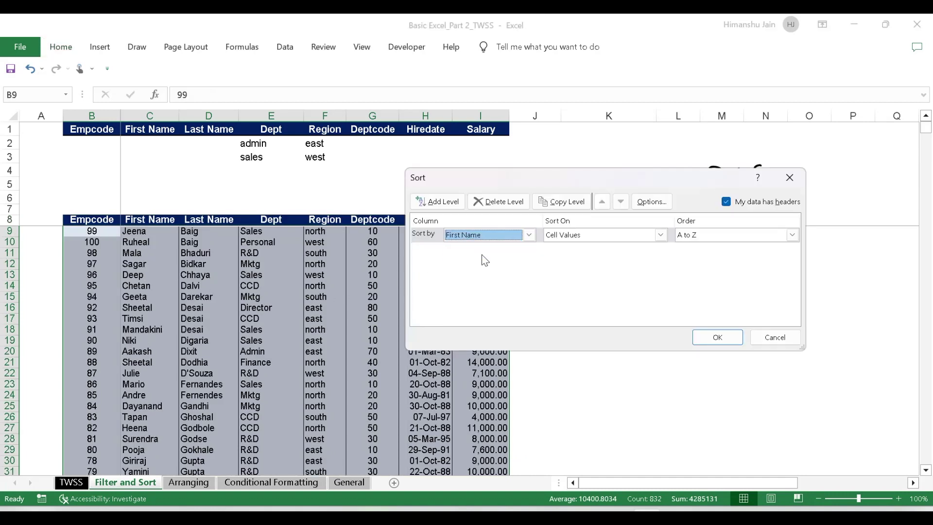
left_click(589, 236)
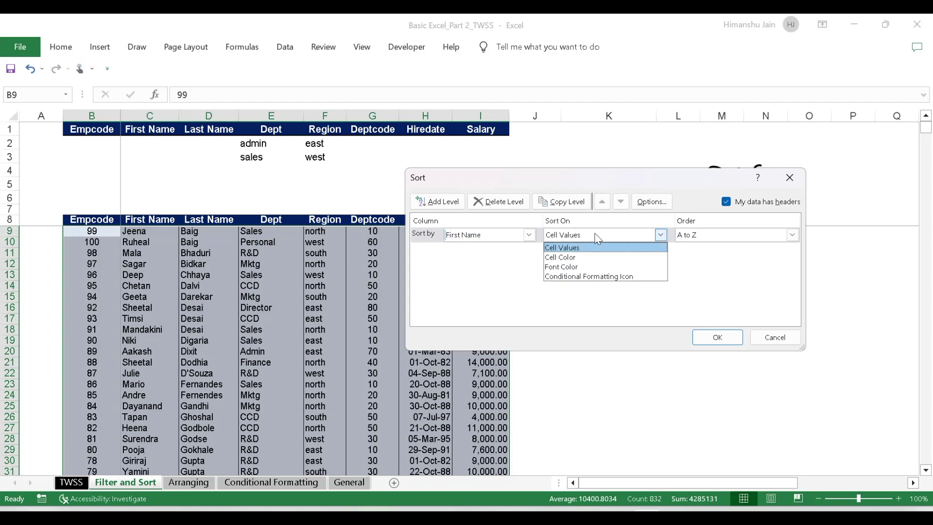
left_click(718, 235)
left_click(719, 237)
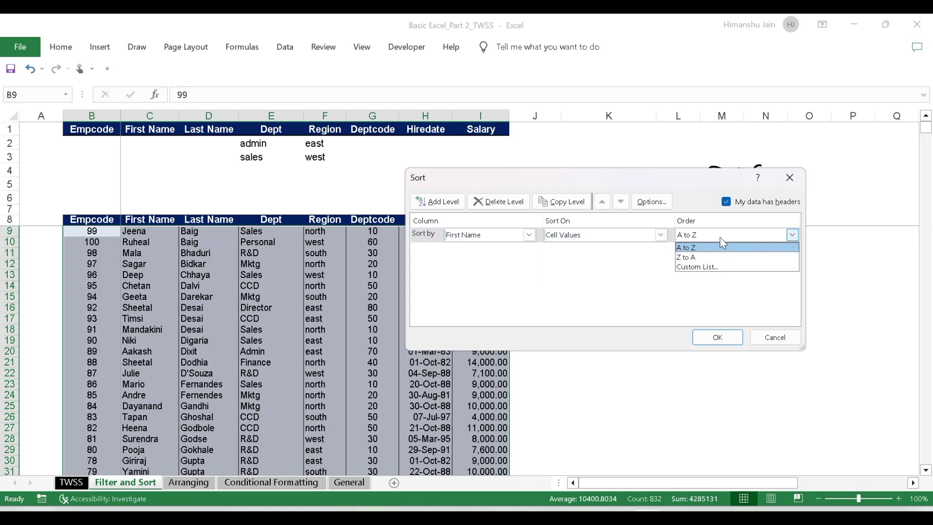
left_click(708, 259)
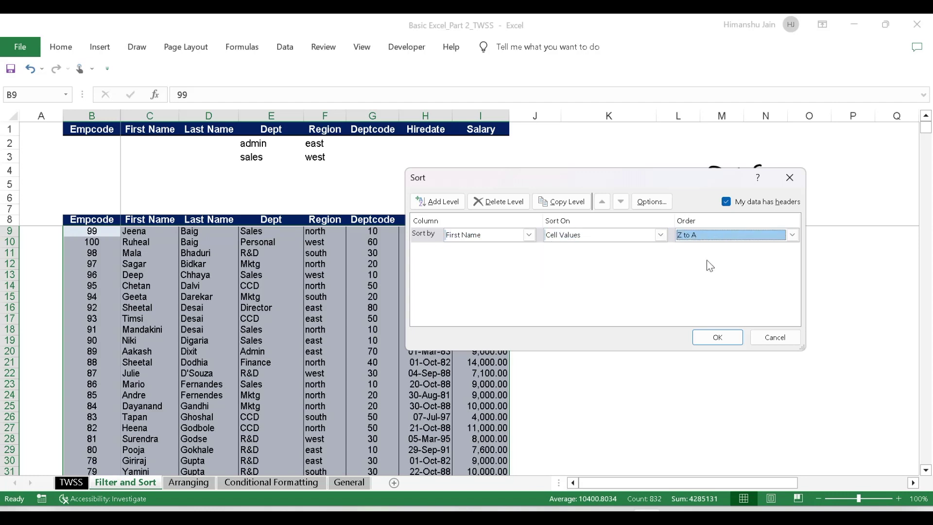
left_click(712, 337)
left_click(218, 274)
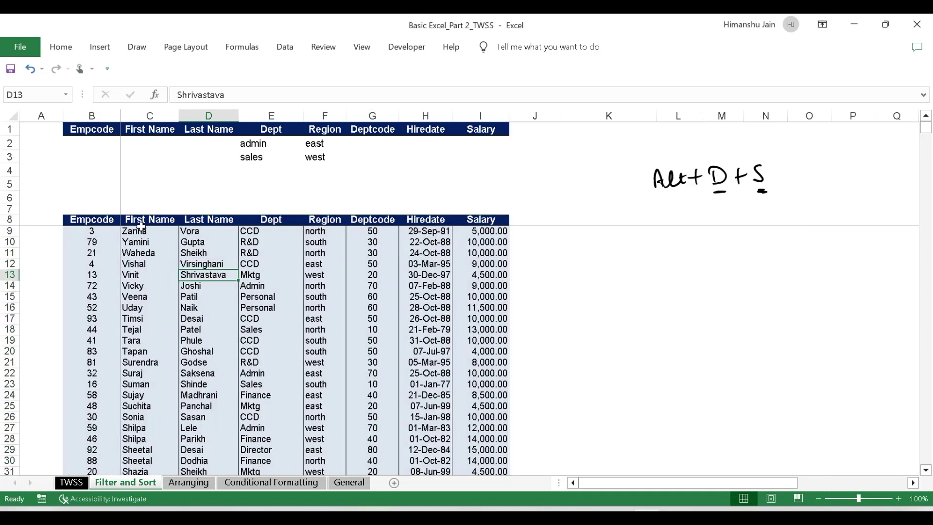
left_click_drag(151, 231, 160, 290)
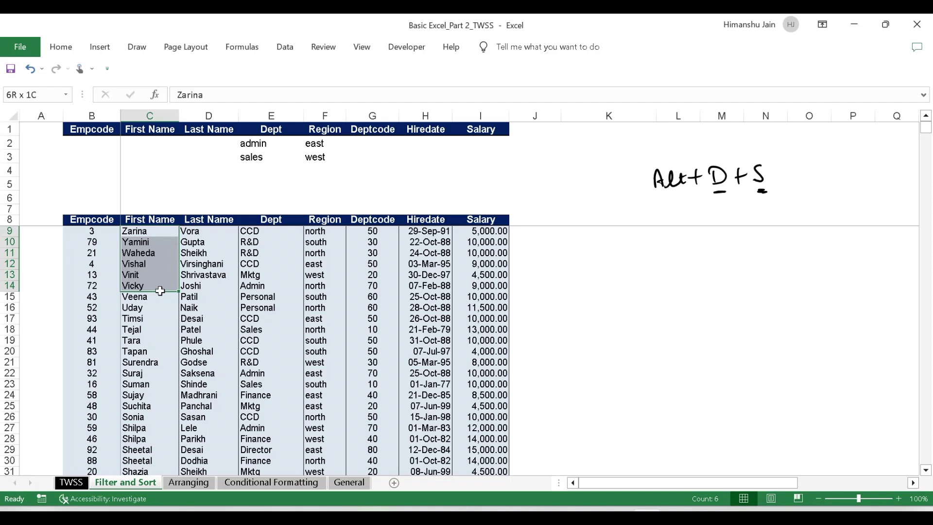
left_click_drag(159, 291, 161, 293)
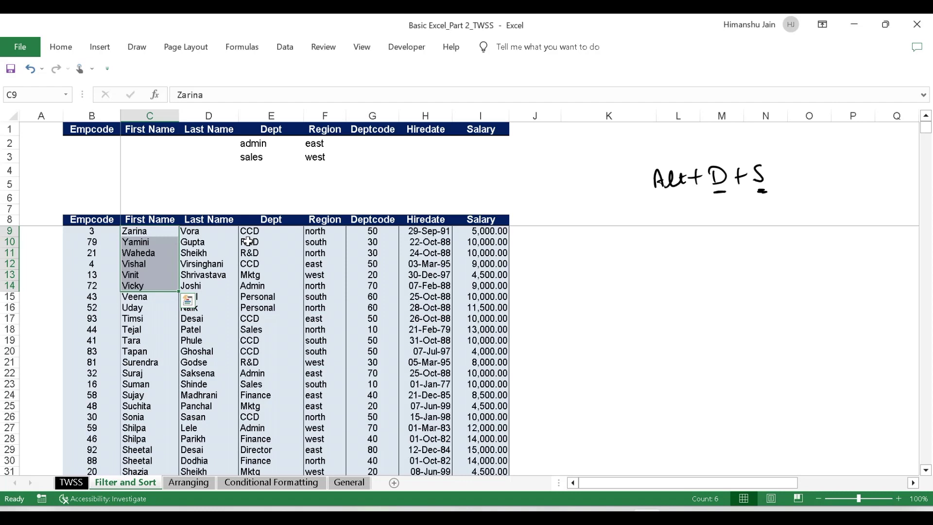
Open the Arranging sheet and examine the financial statement's line items and its yearly figures
left_click(193, 483)
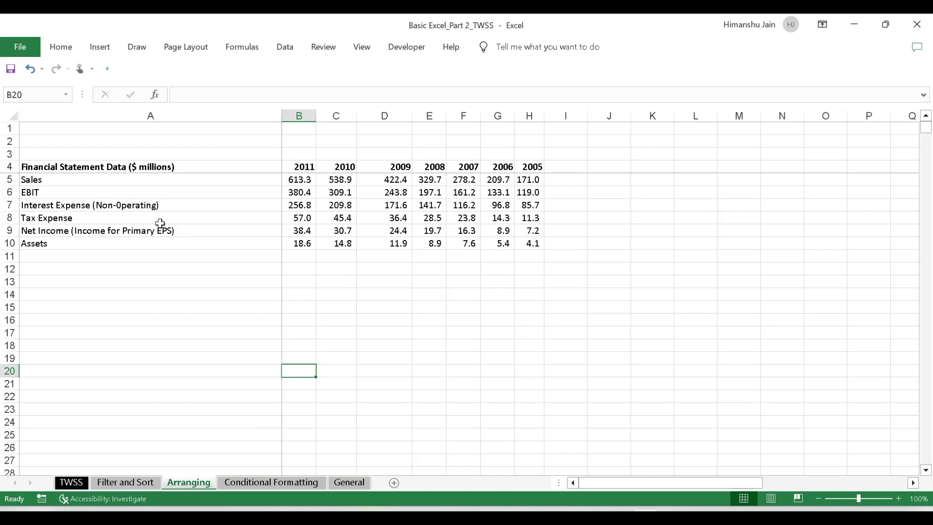
left_click(113, 169)
left_click_drag(118, 186, 136, 243)
left_click(142, 306)
left_click(305, 167)
left_click_drag(358, 166, 527, 242)
left_click(335, 345)
left_click(76, 178)
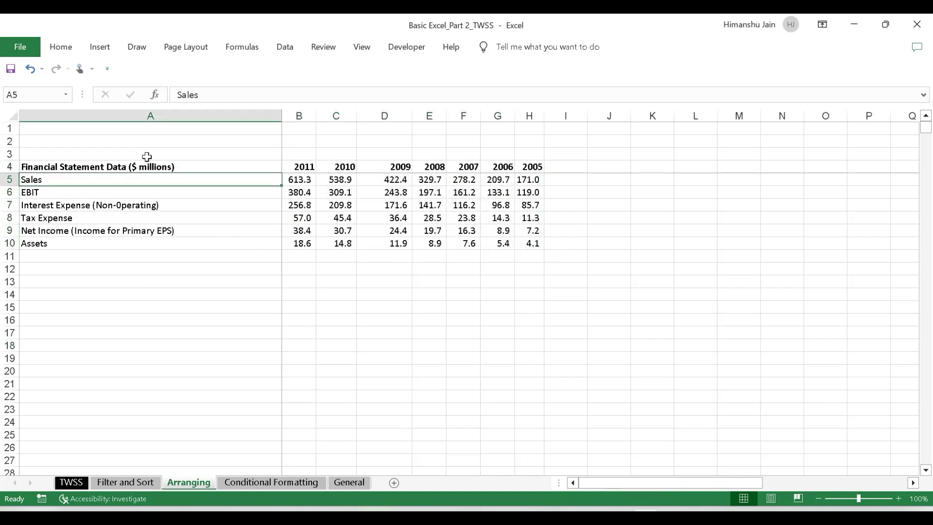
left_click(203, 270)
left_click_drag(306, 166, 543, 247)
left_click(416, 306)
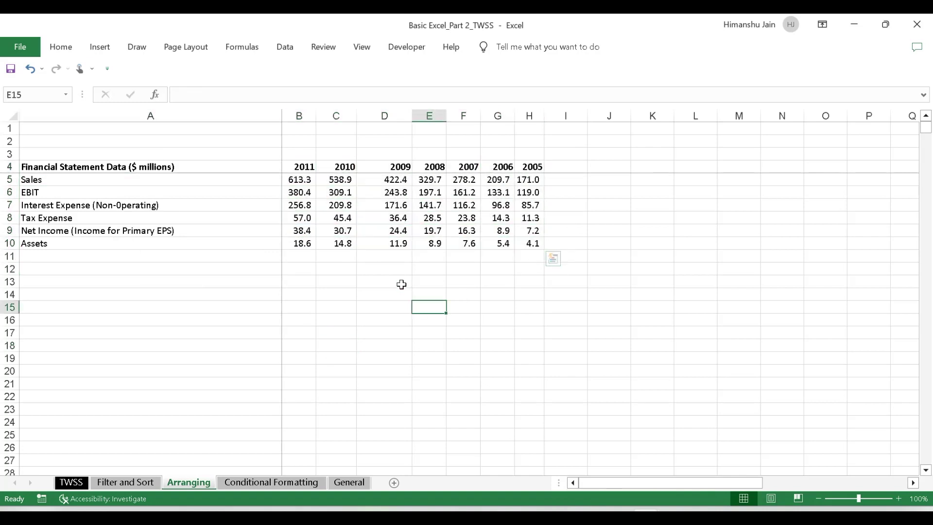
Go through the 2011, 2010 and 2009 columns of the financial statement to examine the order of the years
left_click_drag(301, 166, 309, 243)
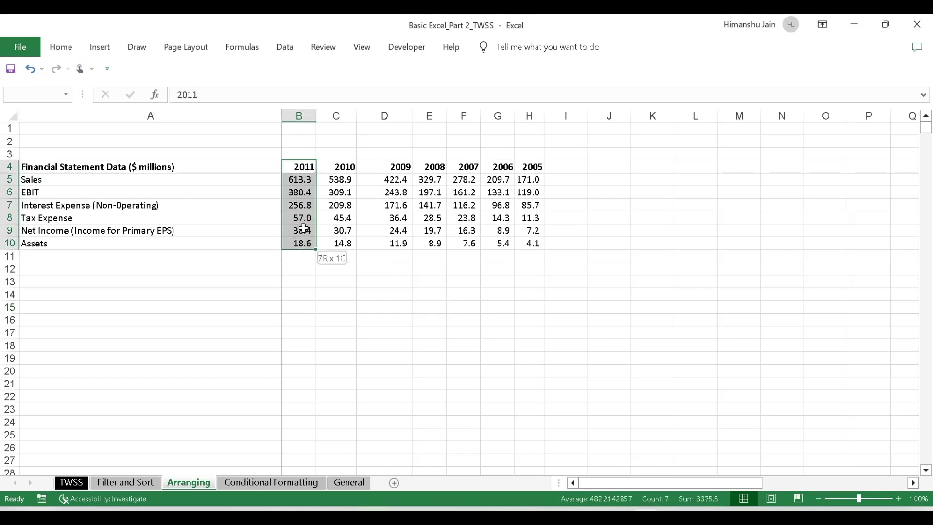
left_click_drag(339, 167, 340, 243)
left_click_drag(400, 168, 392, 254)
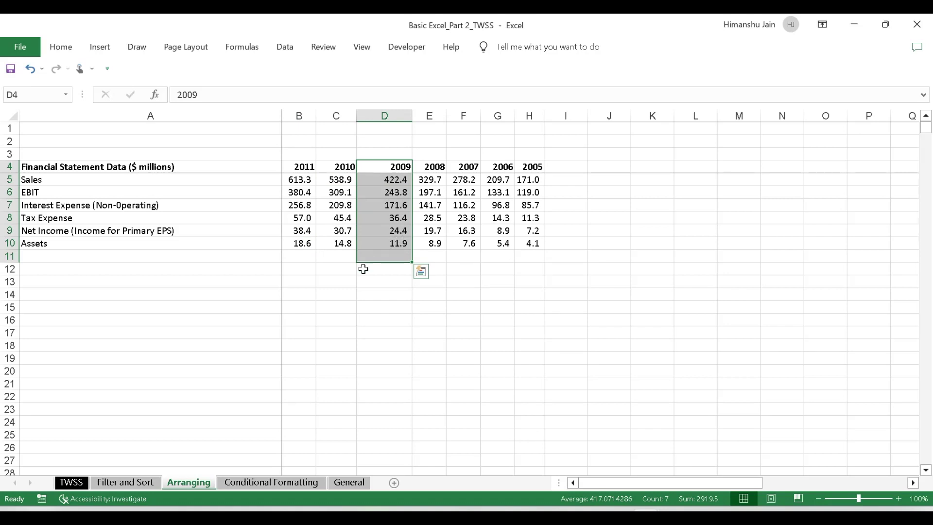
left_click(340, 269)
left_click_drag(303, 168, 301, 243)
left_click_drag(344, 171, 344, 231)
left_click_drag(401, 165, 389, 233)
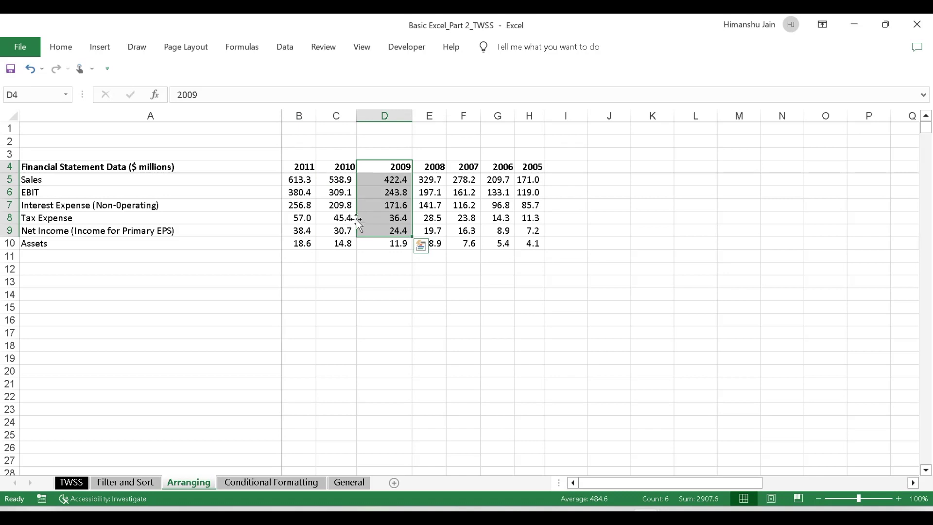
left_click(342, 279)
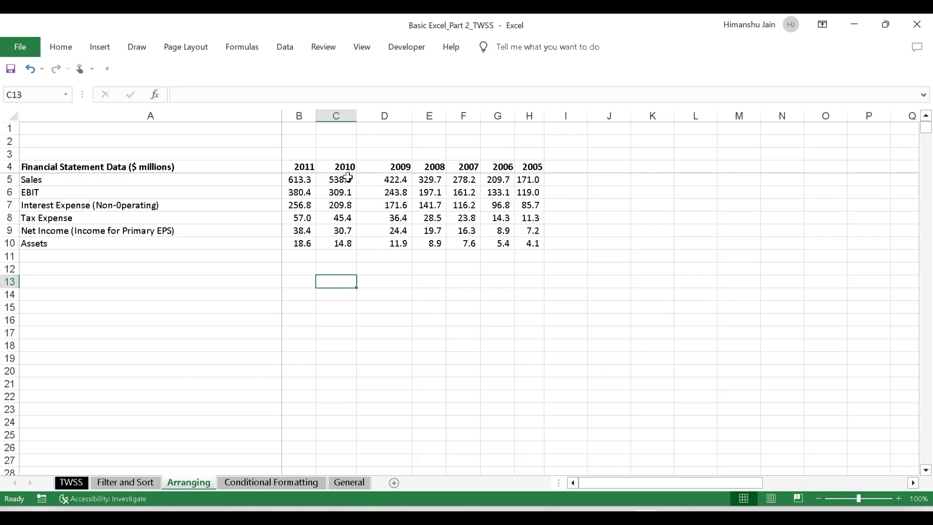
left_click(595, 175)
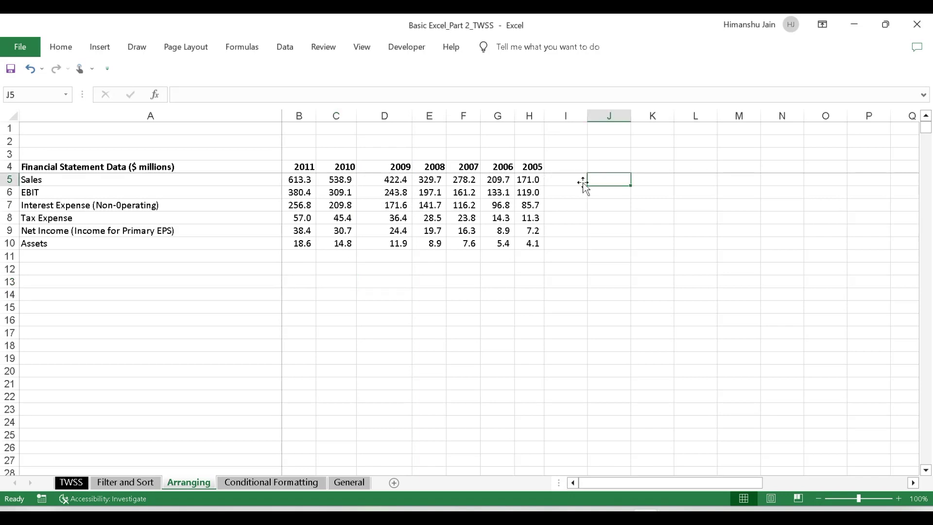
Move the 2011 figures with their heading, rows 4 to 10, to column I after the 2005 column
left_click(305, 164)
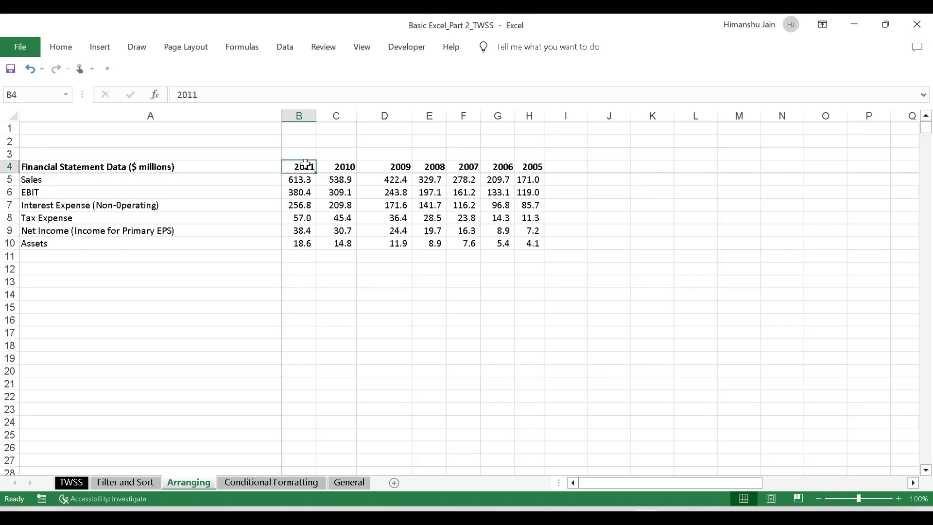
key("ctrl+shift+Down")
key("ctrl+x")
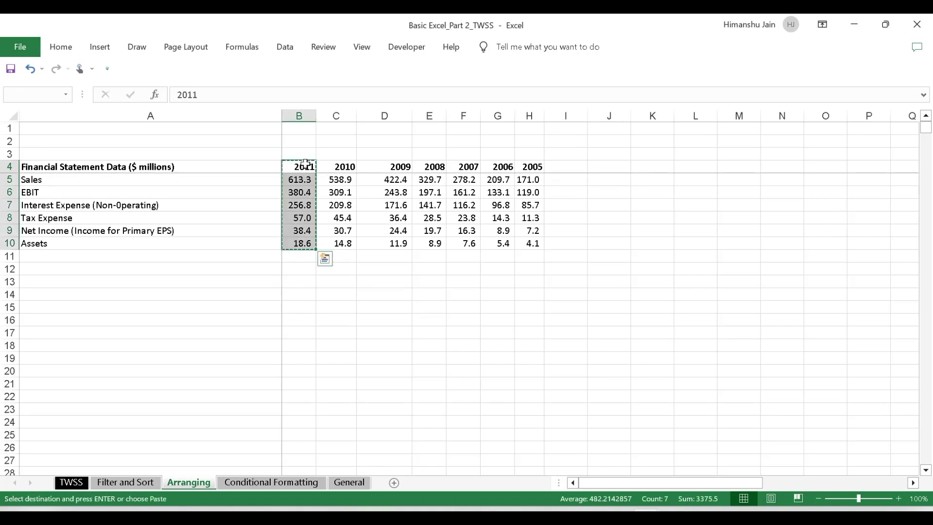
key("Right")
key("Right")
key("Right")
key("Right")
key("Right")
key("Right")
key("Right")
key("ctrl+v")
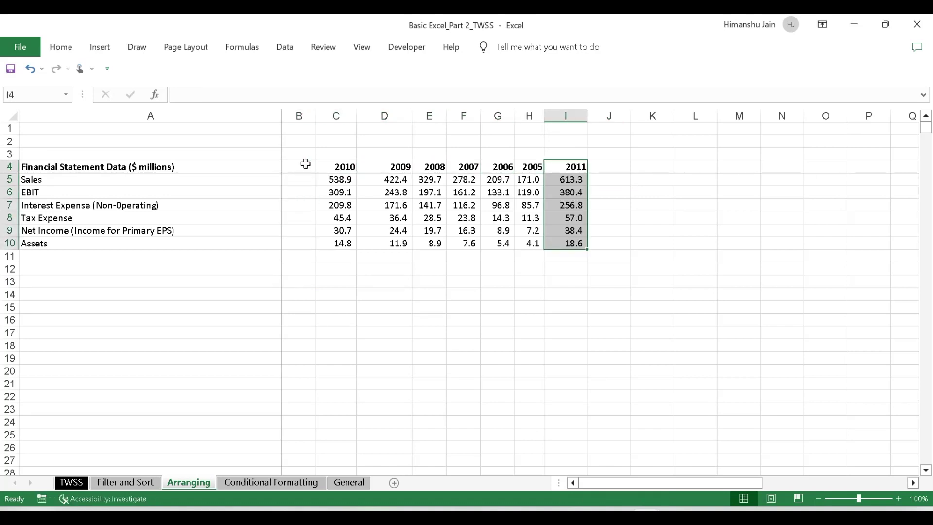
Move the 2005 figures with their heading, rows 4 to 10, into the empty column B
key("Left")
key("ctrl+shift+Down")
key("ctrl+x")
key("Left")
key("Left")
key("Left")
key("Left")
key("Left")
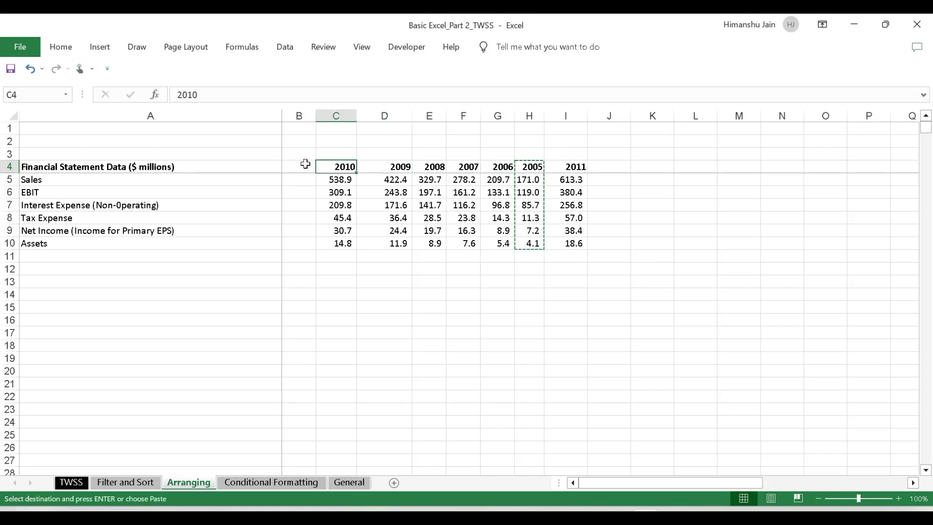
key("Left")
key("ctrl+v")
Move the 2010 figures with their heading, rows 4 to 10, into the empty column H before 2011
key("Right")
key("ctrl+shift+Down")
key("ctrl+x")
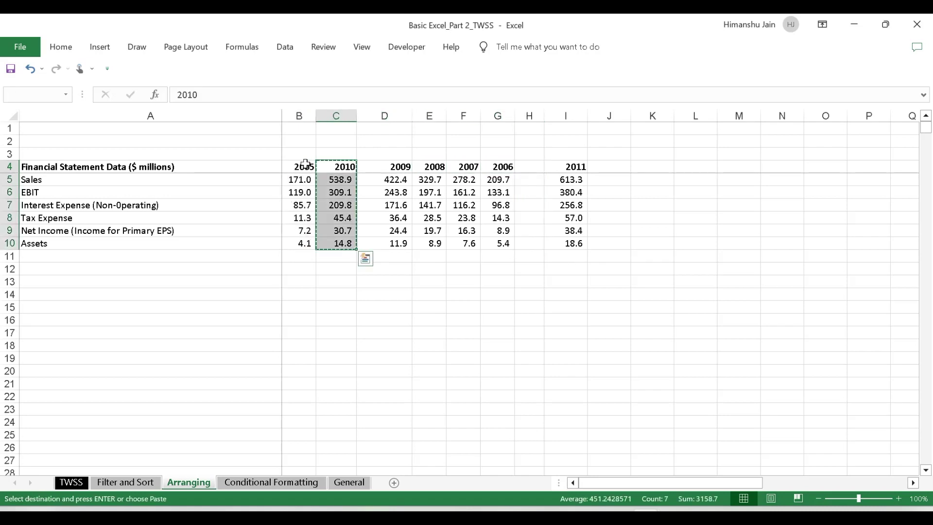
key("Right")
key("Right")
key("Right")
key("Right")
key("Right")
key("ctrl+v")
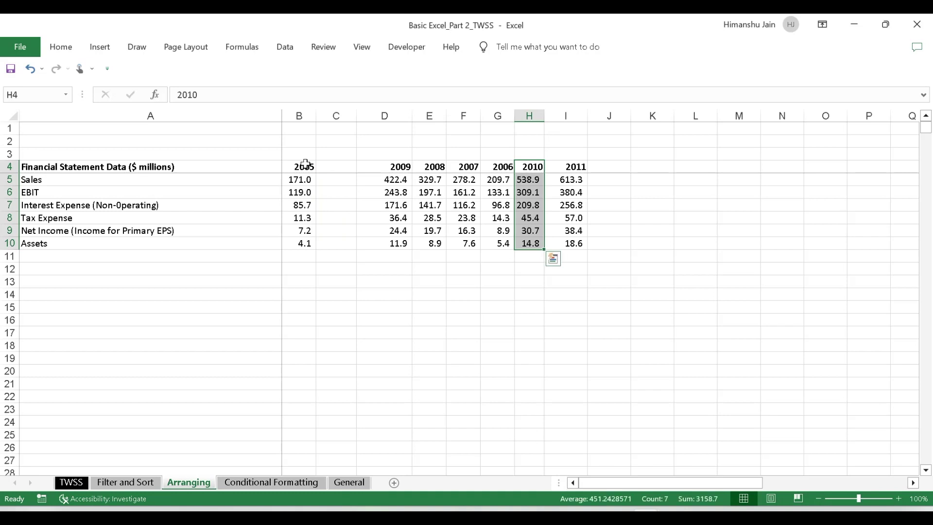
Undo the moves of the 2010, 2005 and 2011 figures and cancel the pending cut
key("Left")
key("Left")
key("Left")
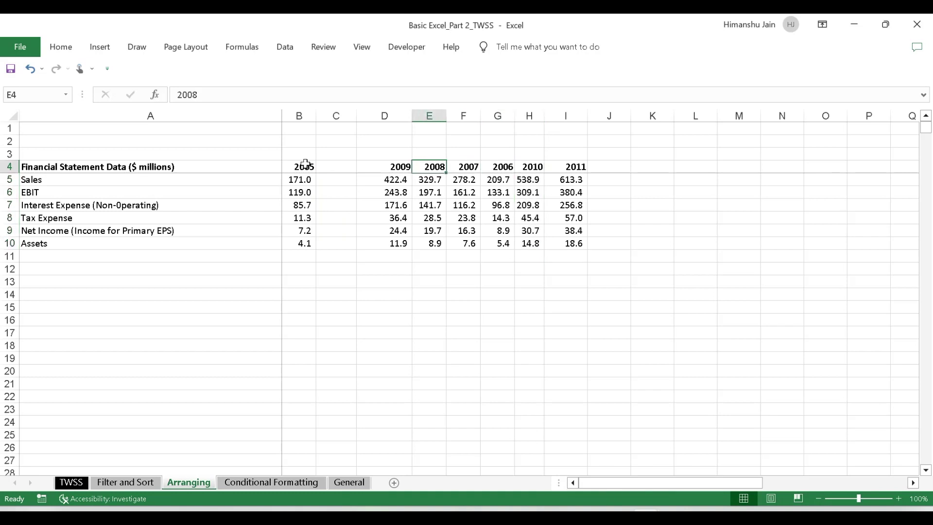
key("Left")
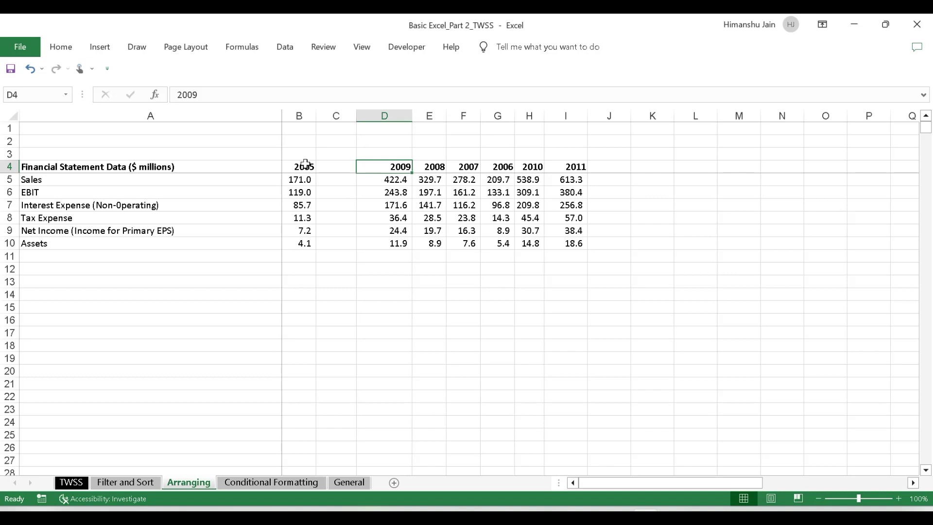
key("ctrl+z")
key("ctrl+z")
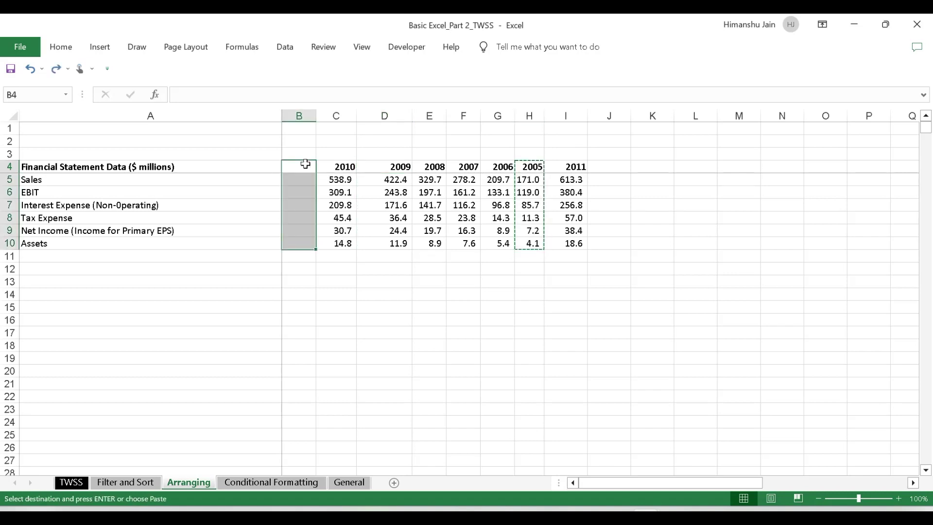
key("ctrl+z")
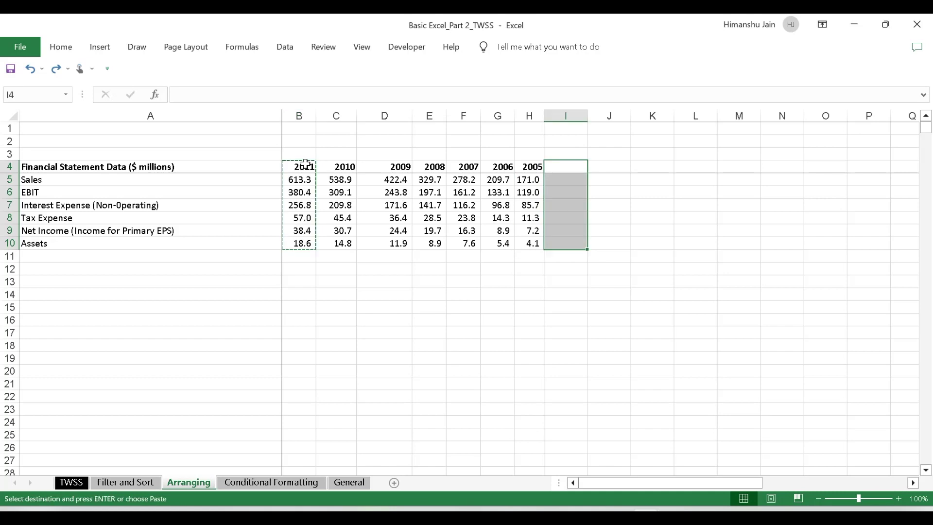
key("Escape")
Go through the year headings in row 4 to examine the restored column order
key("Left")
key("Left")
key("Left")
key("Left")
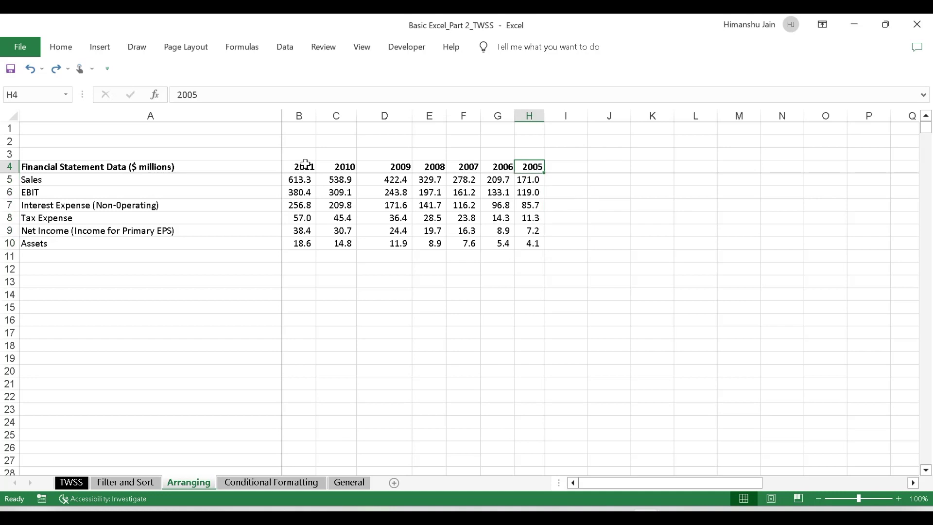
key("Left")
key("Left")
key("Left")
key("Left")
key("Right")
key("Right")
key("Right")
key("Left")
key("Left")
key("Left")
key("Right")
key("Right")
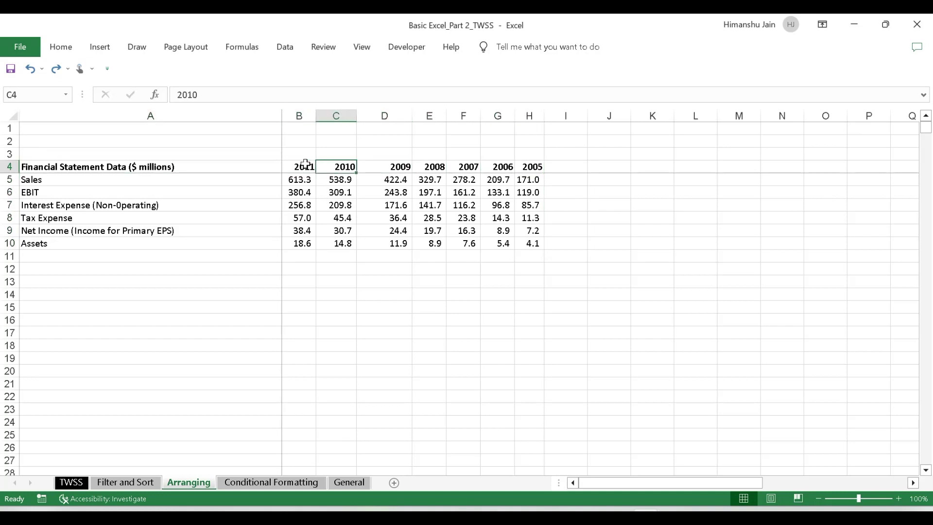
Start a sort of the figures with their year headings, B4:H10, and set its orientation to Sort left to right
key("Left")
key("ctrl+shift+Down")
key("ctrl+shift+Right")
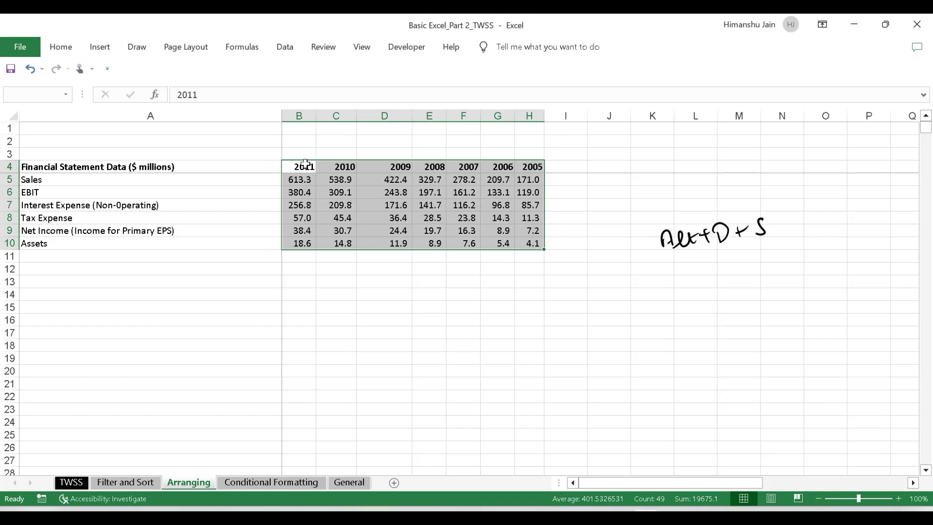
key("alt")
key("d")
key("s")
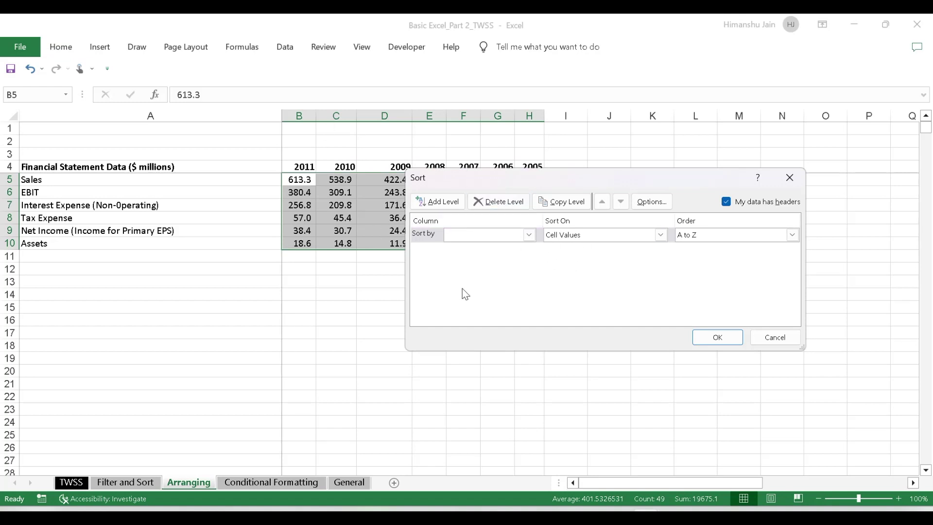
left_click(651, 201)
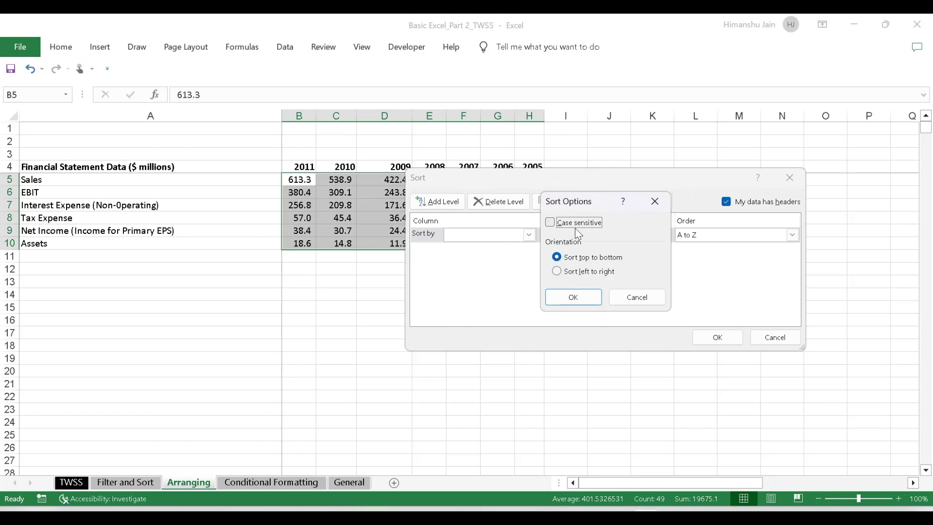
left_click(566, 272)
left_click(588, 299)
left_click_drag(599, 176, 553, 284)
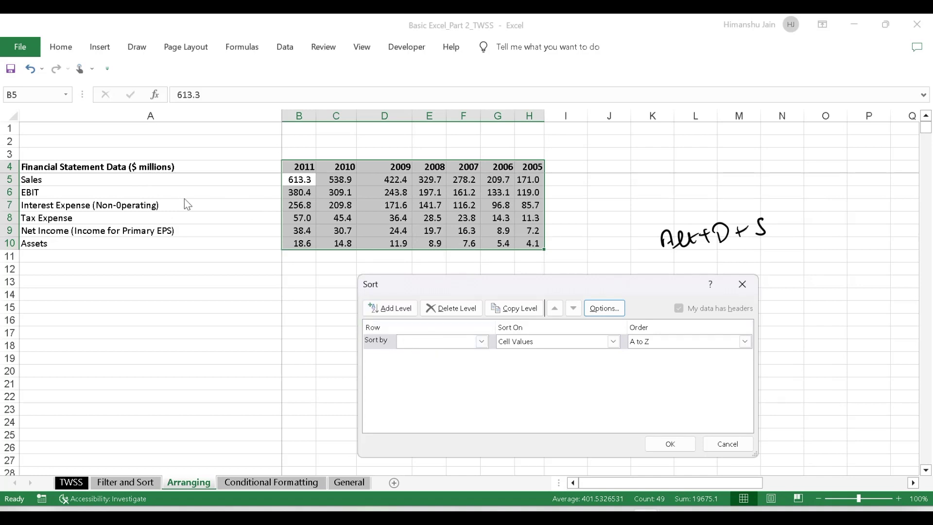
Sort the columns by Row 4 on cell values, ordered Smallest to Largest, and apply the sort
left_click(434, 341)
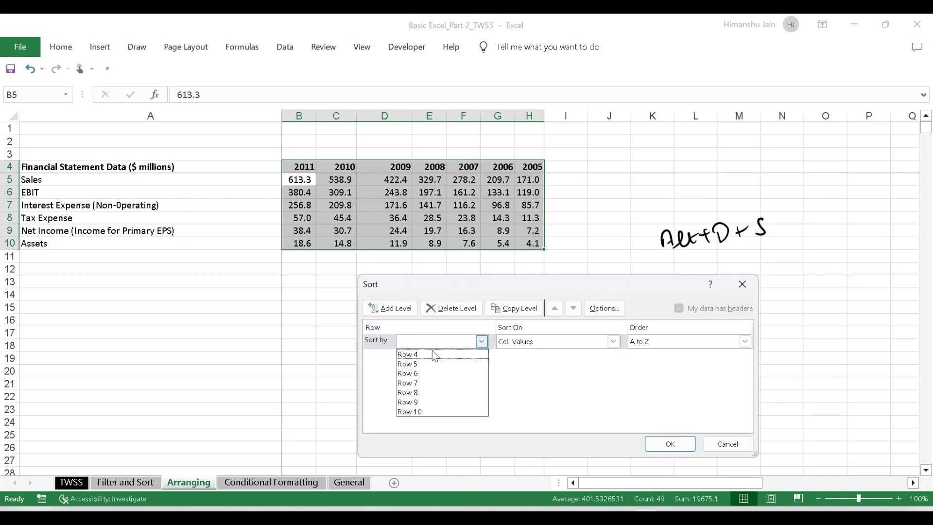
left_click(435, 354)
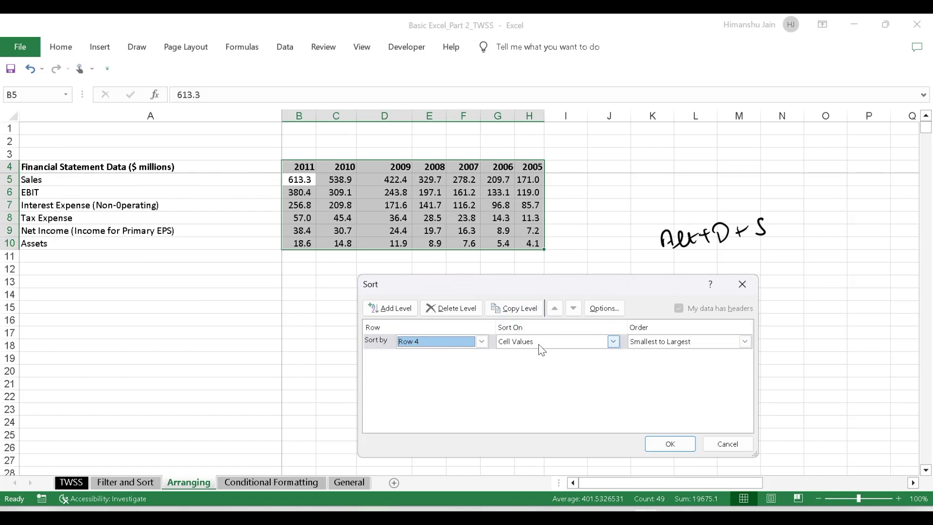
left_click(744, 341)
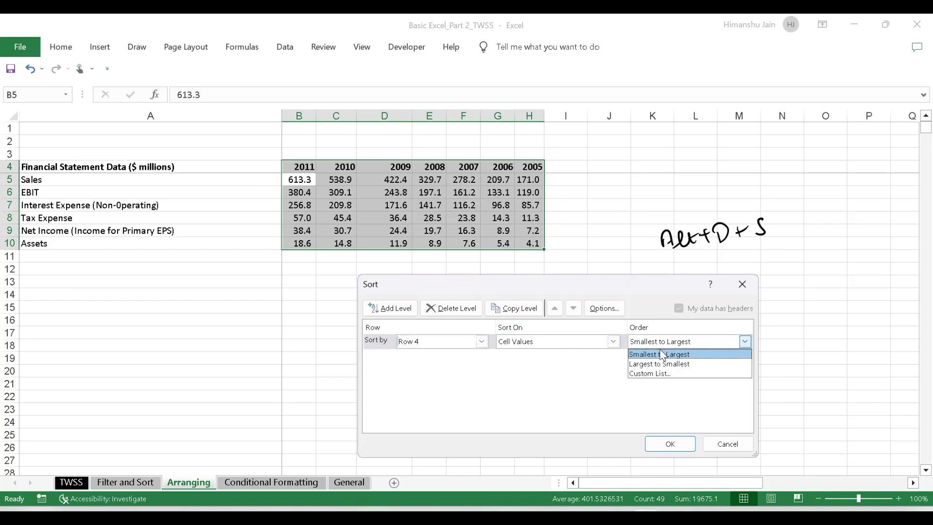
left_click(663, 354)
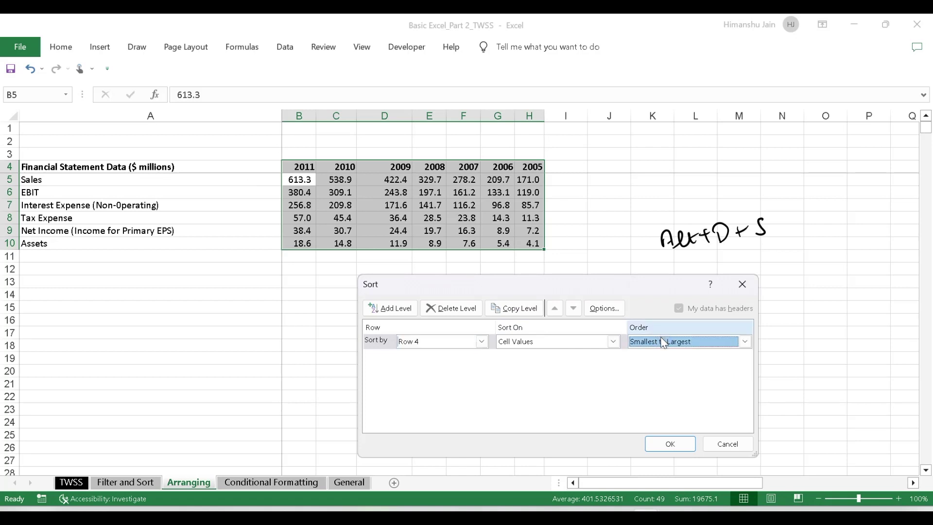
left_click(664, 343)
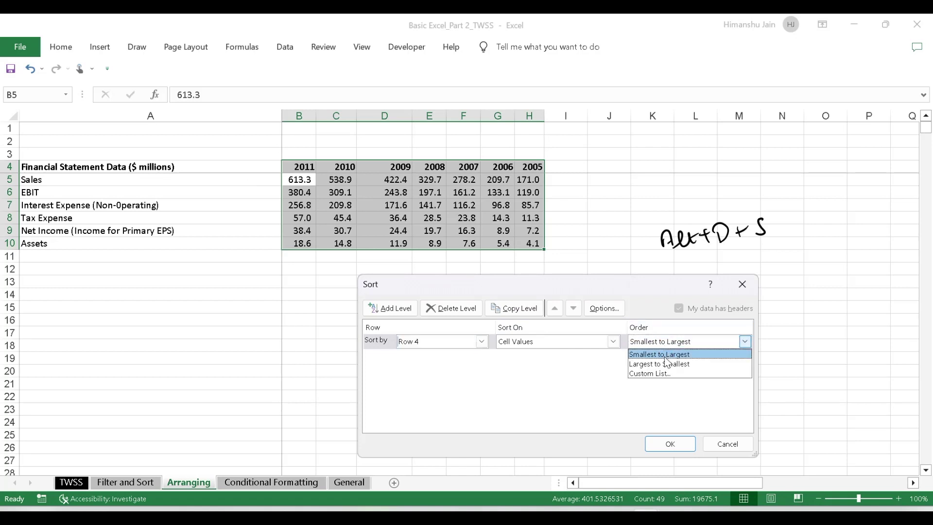
left_click(663, 357)
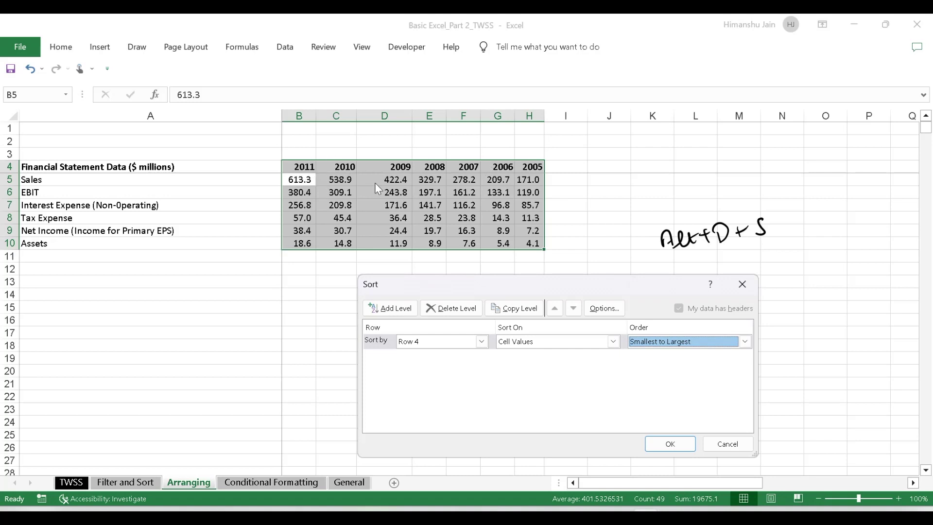
left_click(678, 444)
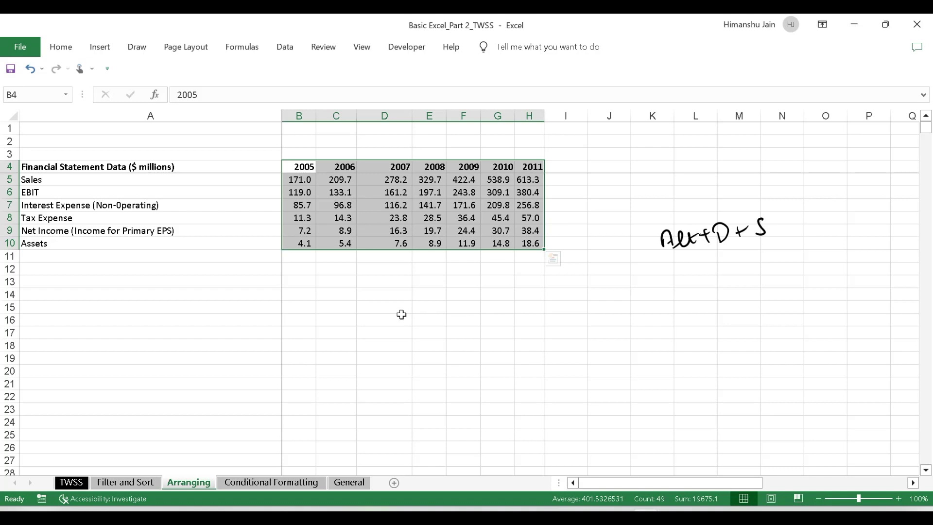
Select the year headings and figures of the financial statement, B4:H10, without the labels in column A
left_click(337, 294)
left_click_drag(294, 167, 530, 245)
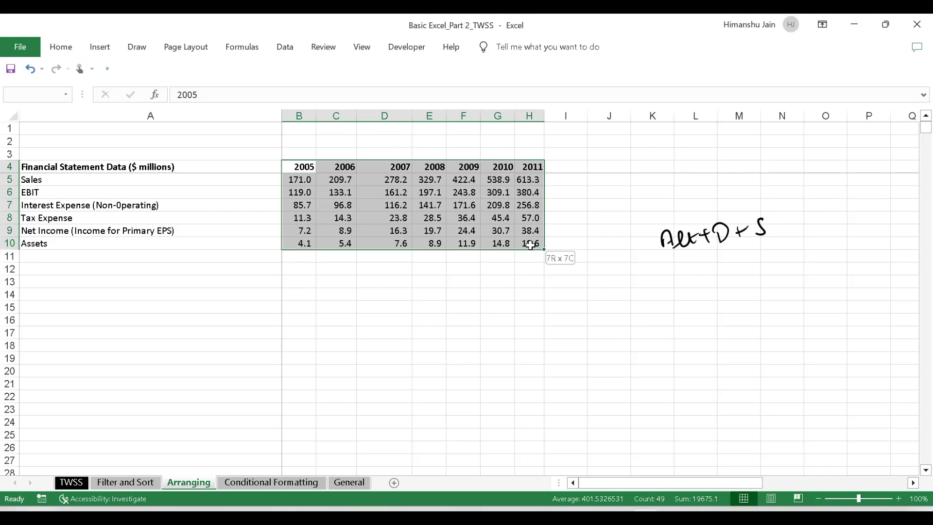
left_click_drag(530, 244, 532, 245)
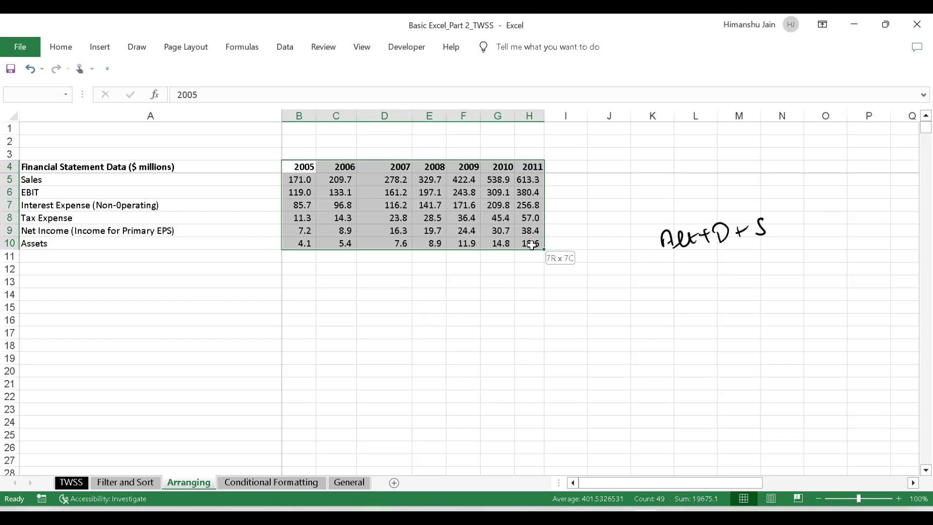